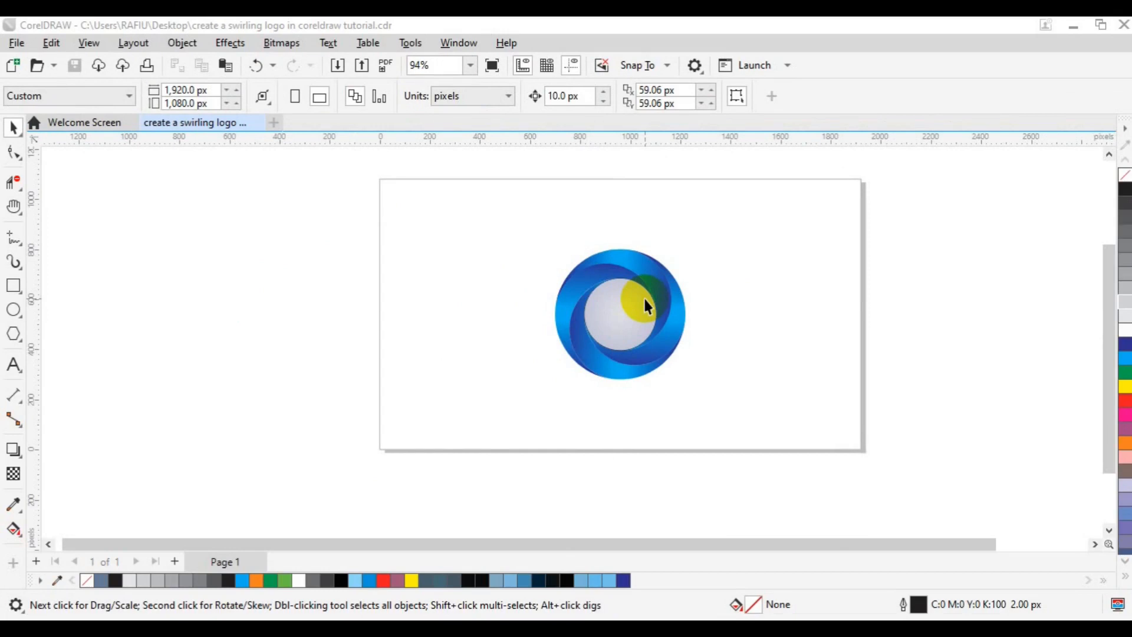
- Move the finished blue logo off the page to the right and draw a circle about 560 px wide at the page's centre
left_click_drag(644, 304, 986, 297)
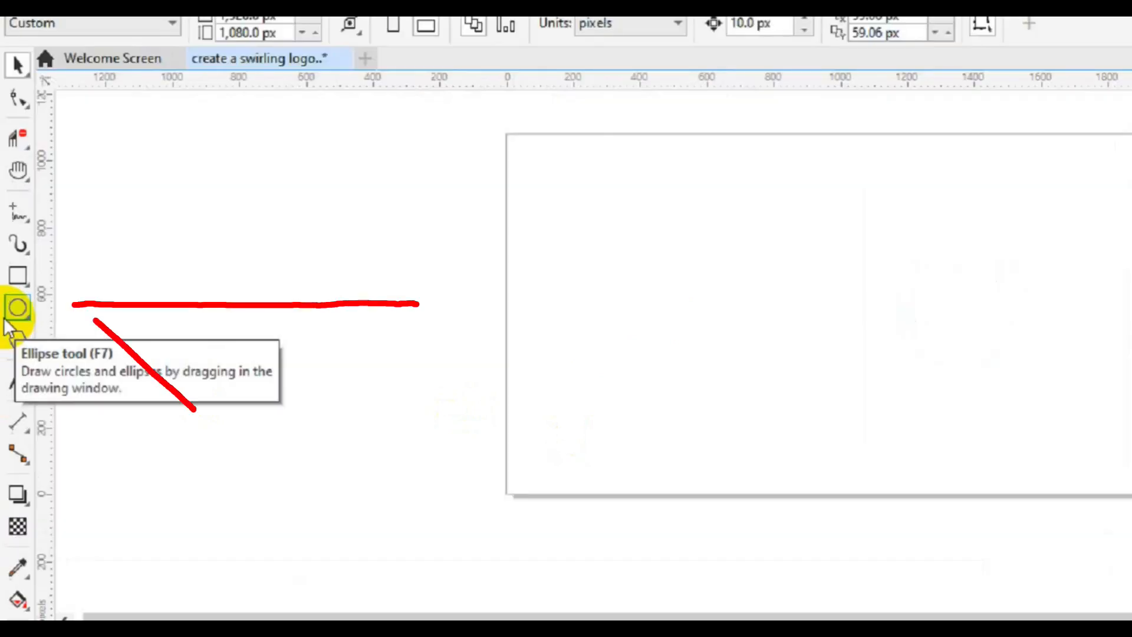
left_click(16, 313)
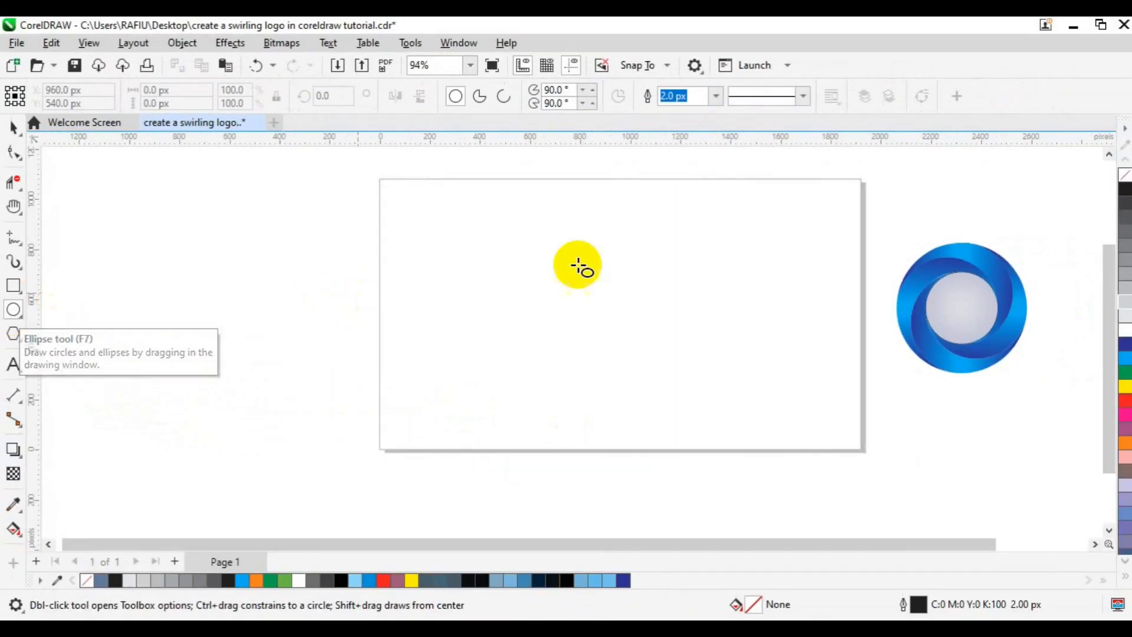
left_click_drag(558, 256, 697, 379)
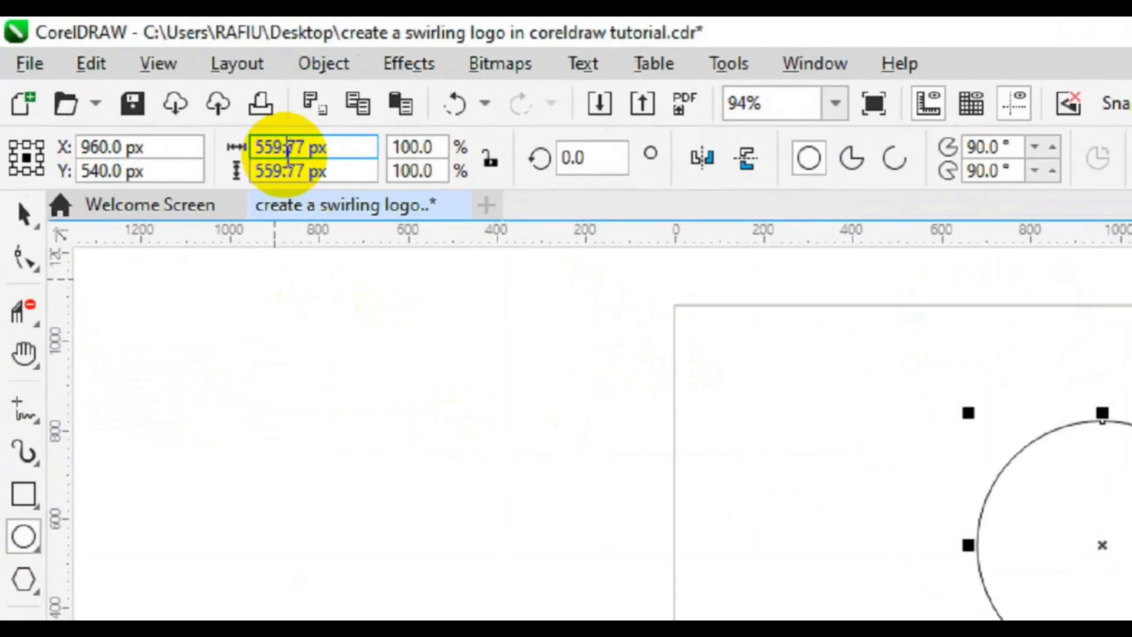
- Set the circle's width and height to 400 px
double_click(325, 165)
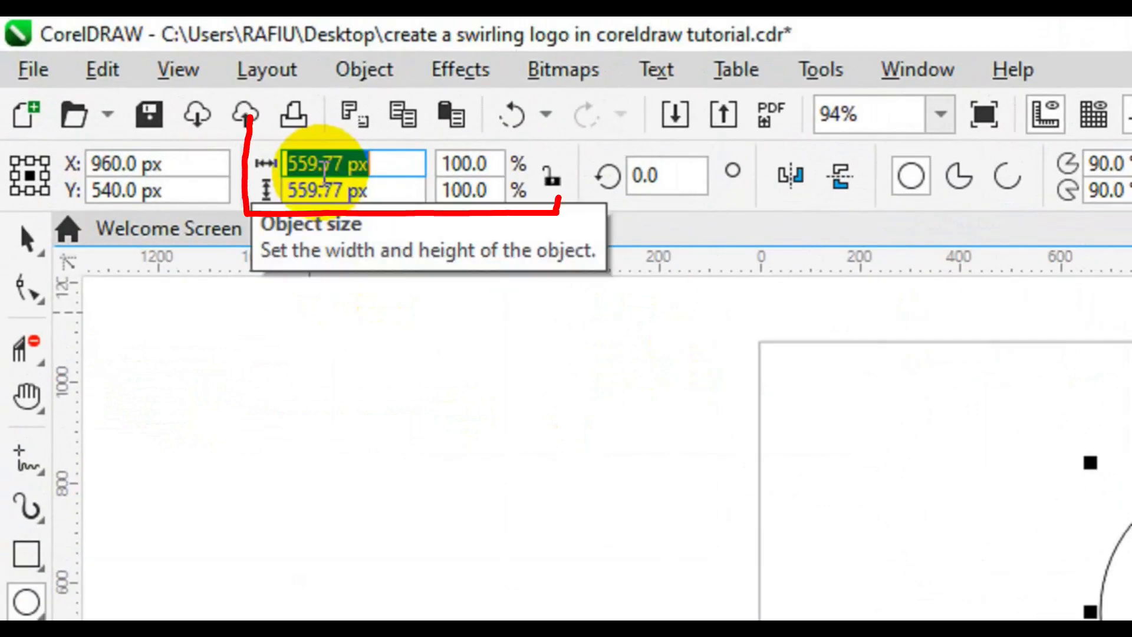
type("400")
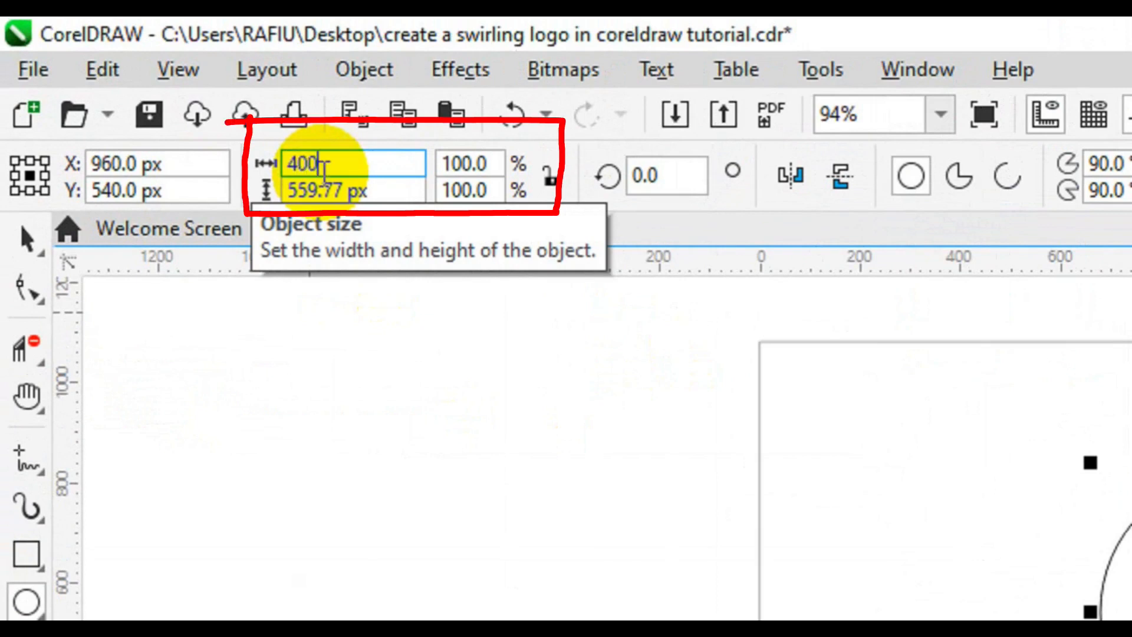
left_click(327, 190)
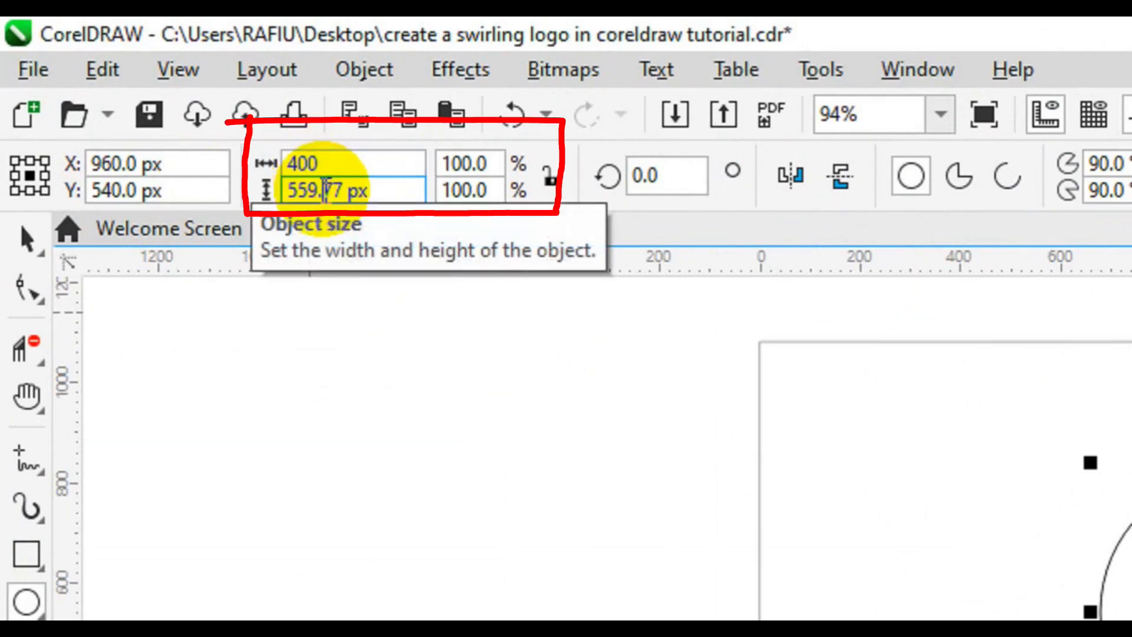
double_click(326, 190)
type("400")
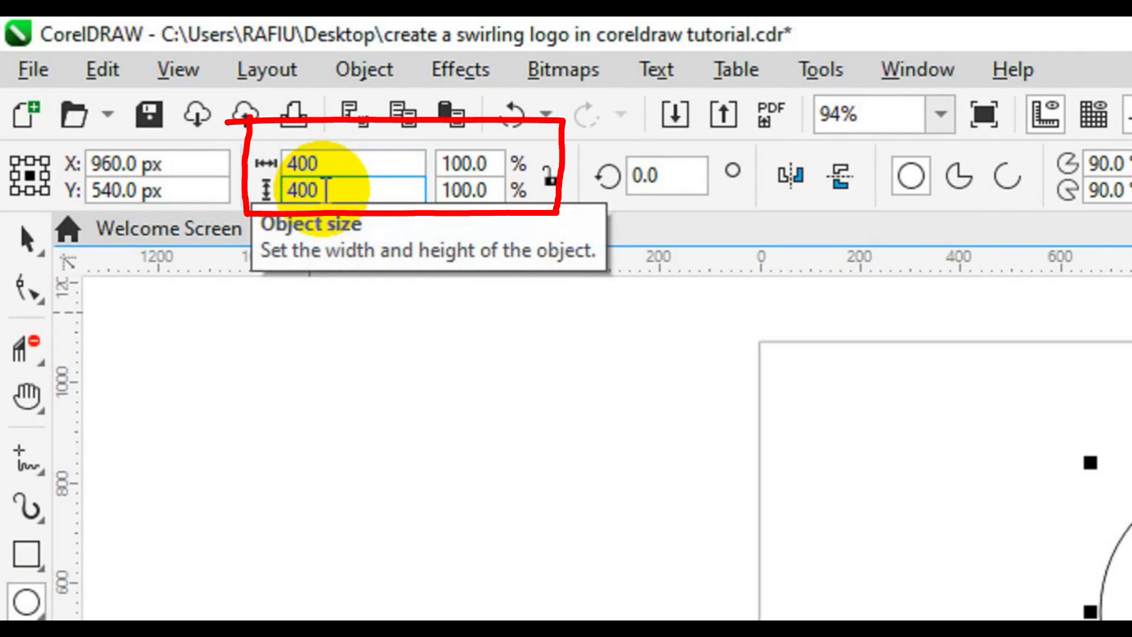
key("Return")
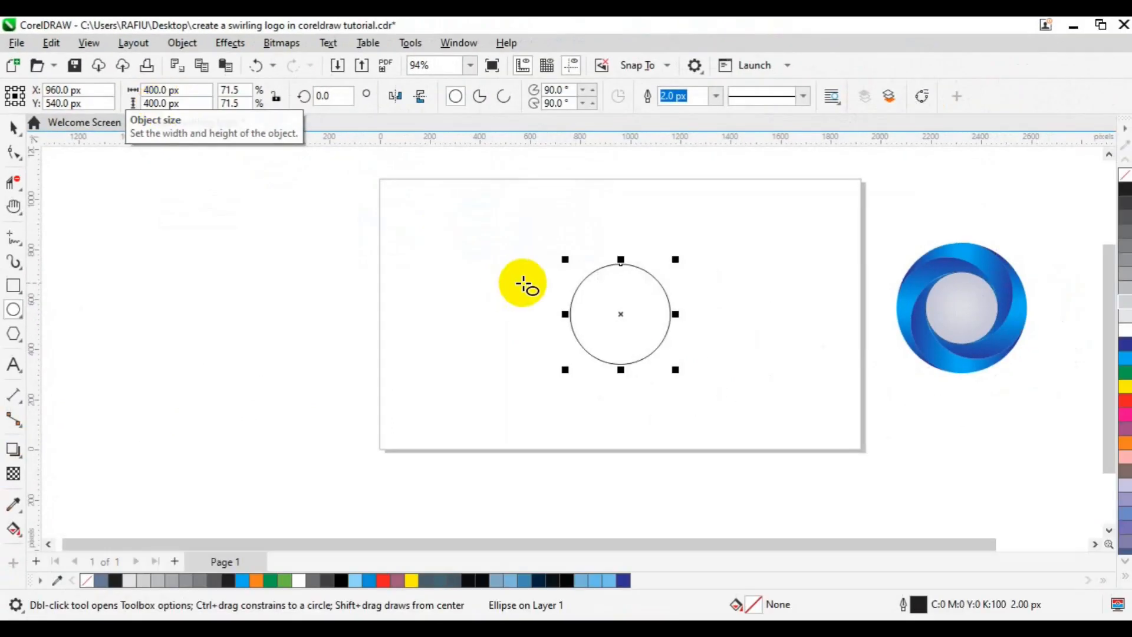
- Duplicate the circle in place and set the copy's width and height to 700 px
key("space")
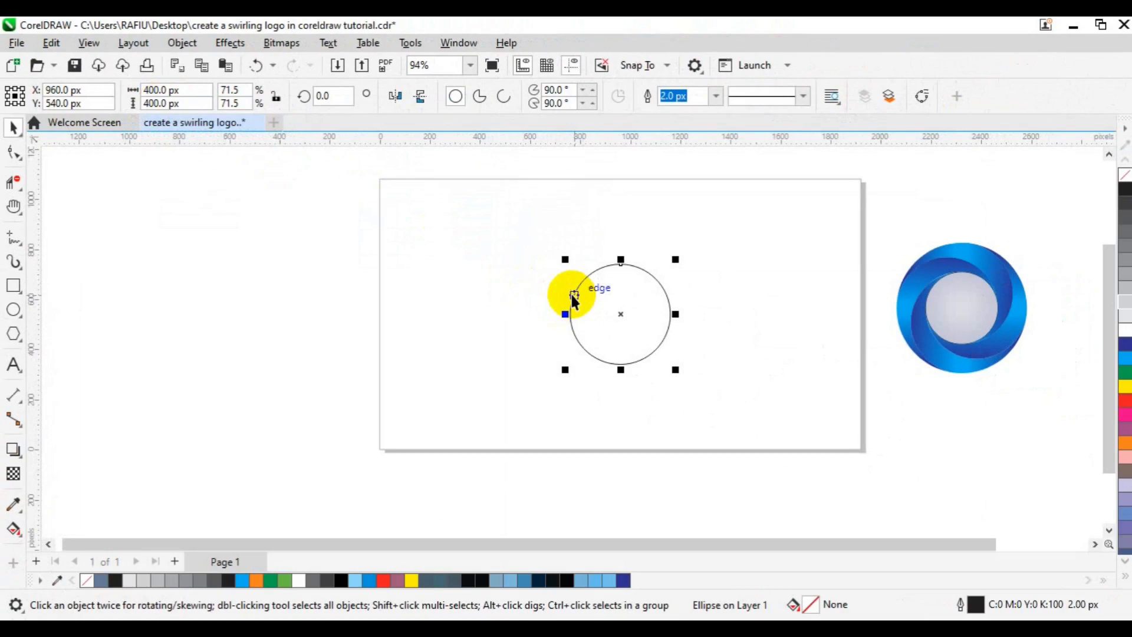
key("ctrl+c")
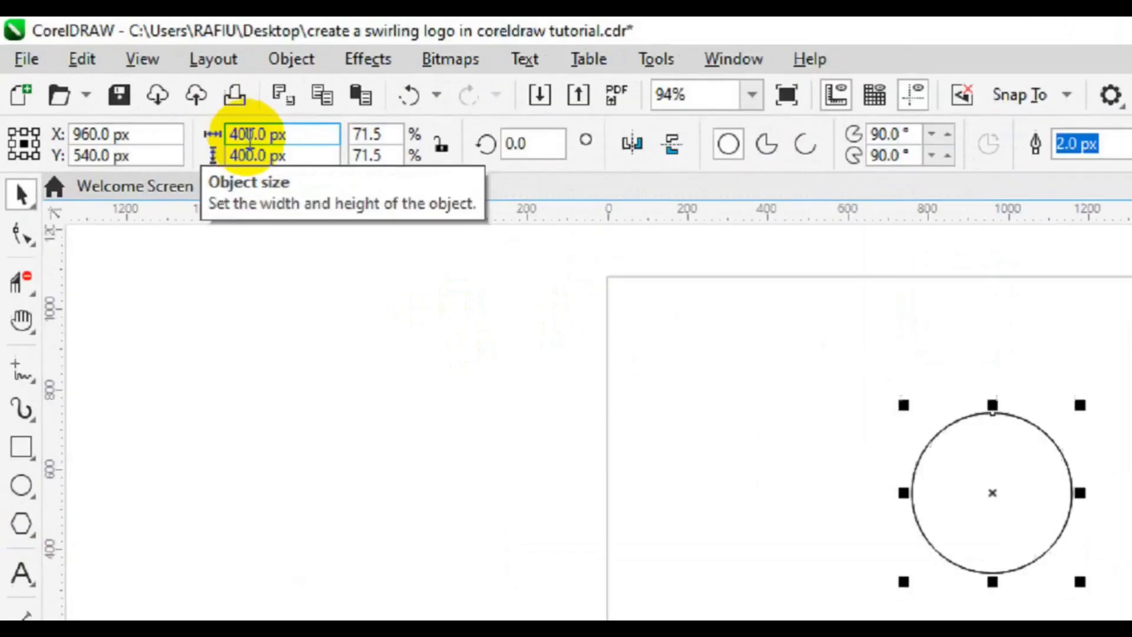
left_click(312, 169)
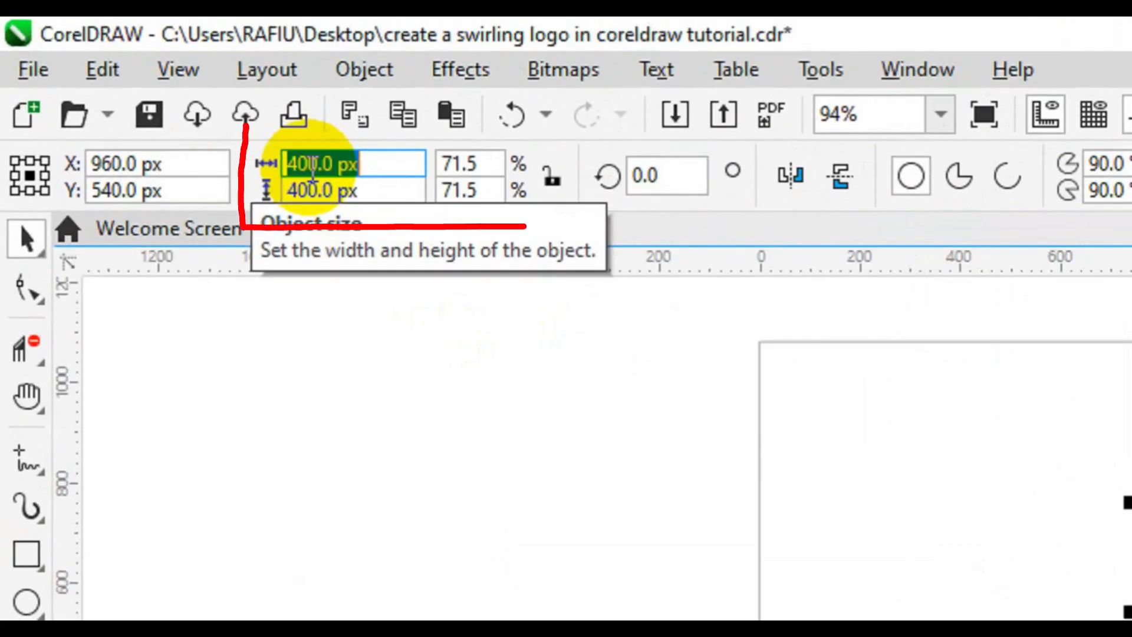
type("700")
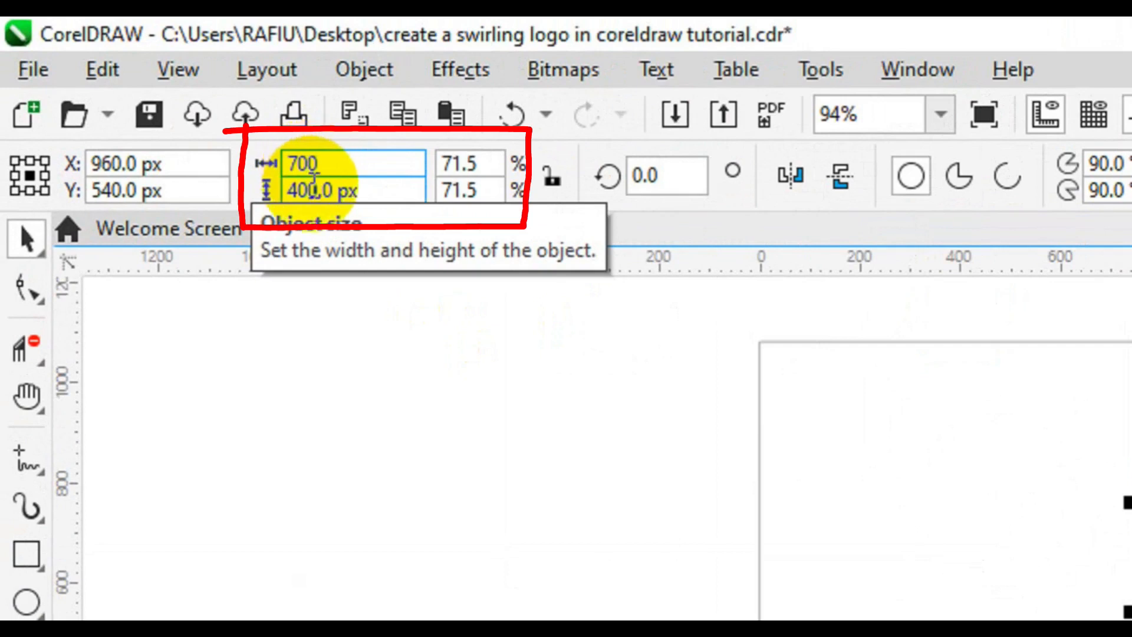
left_click(311, 188)
double_click(313, 188)
type("7")
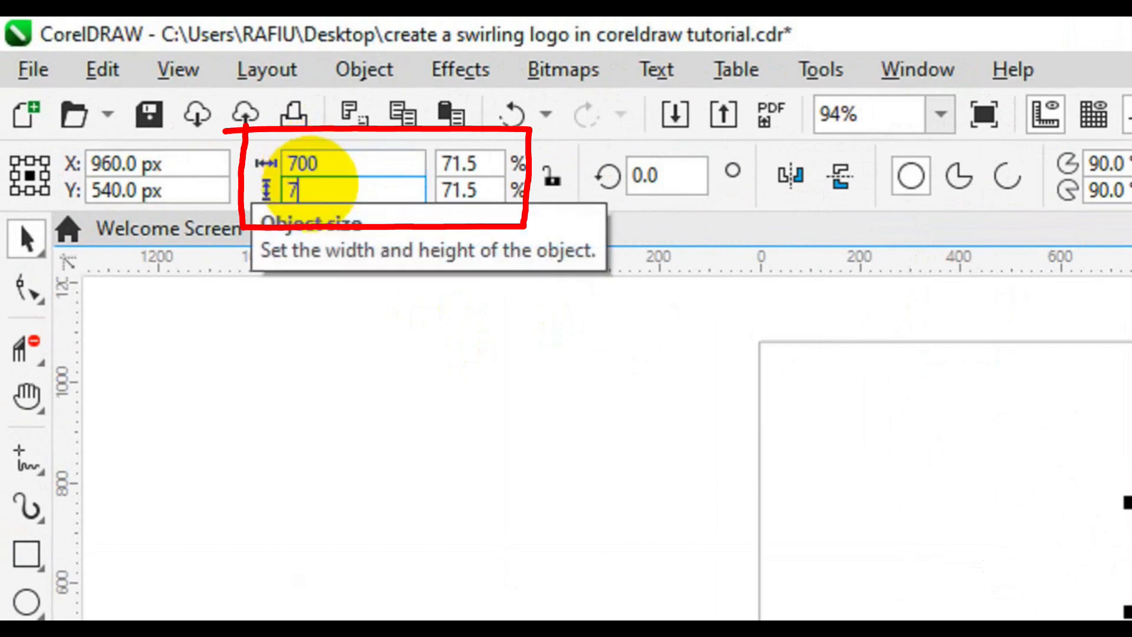
type("00")
key("Return")
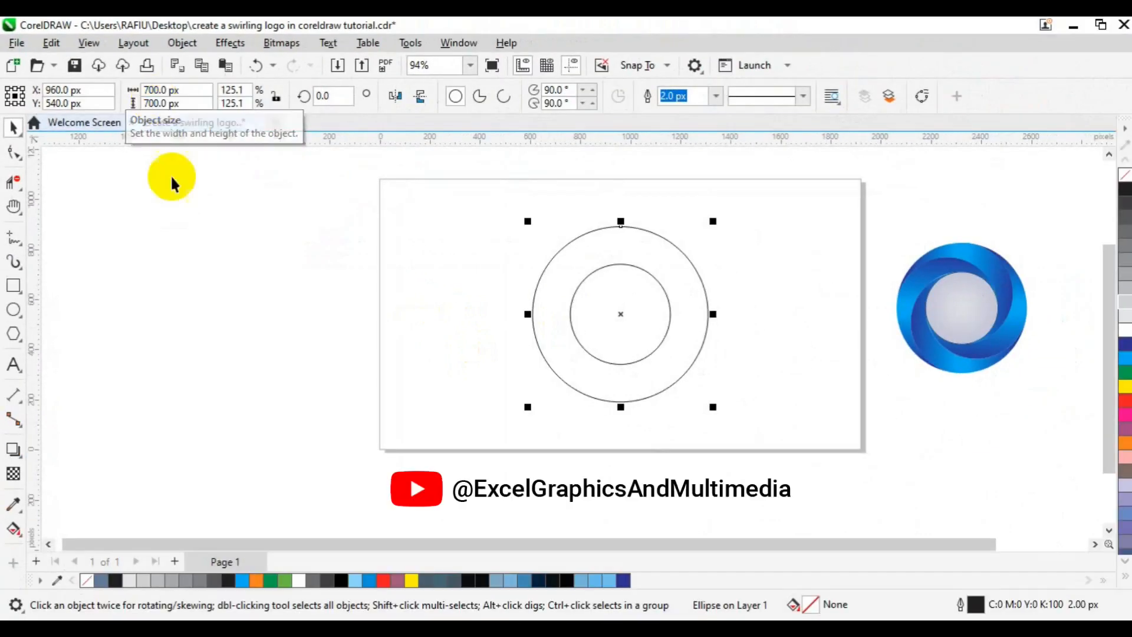
- Align the right edge of the large circle with the right edge of the small circle
left_click_drag(405, 190, 776, 439)
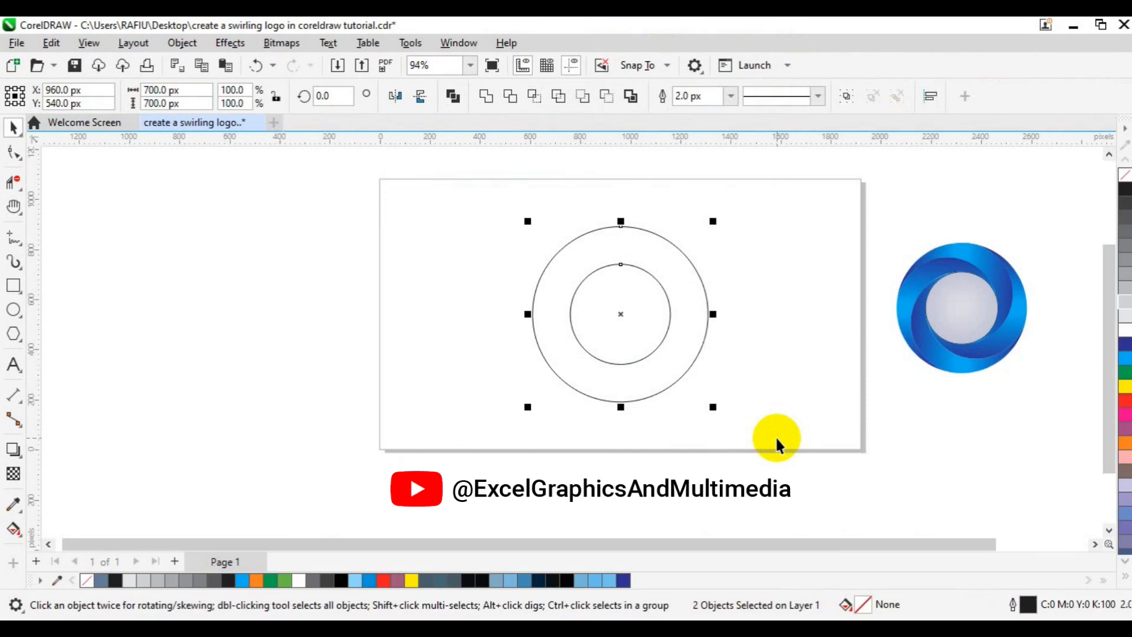
key("r")
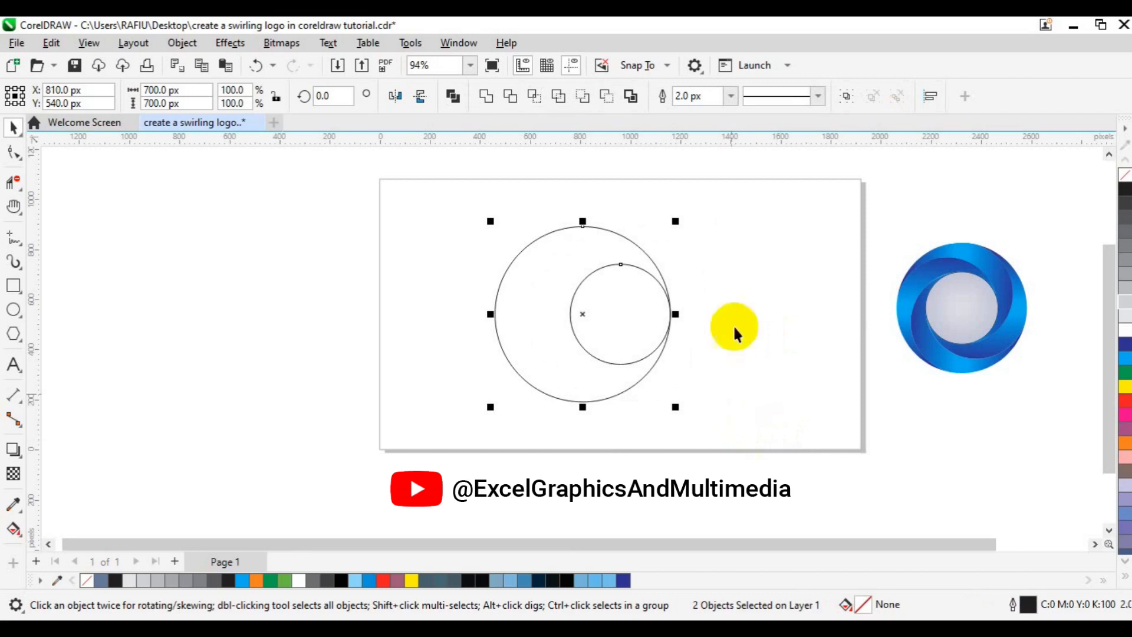
left_click(725, 349)
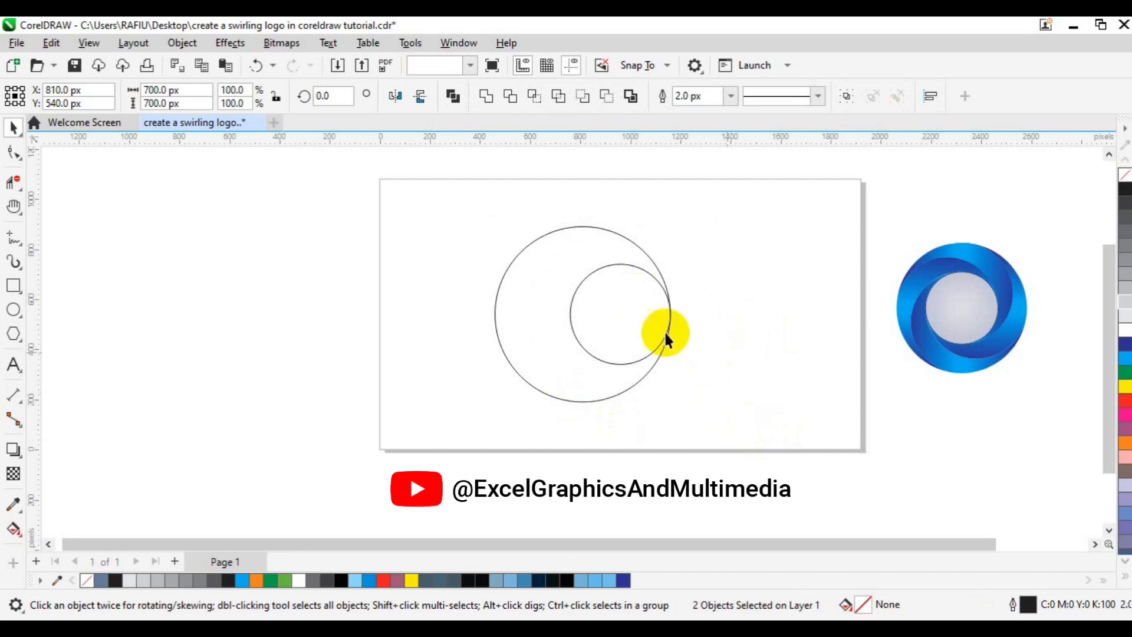
- Copy the large circle horizontally so its left edge meets the small circle's left edge, and group the two large circles
left_click(525, 381)
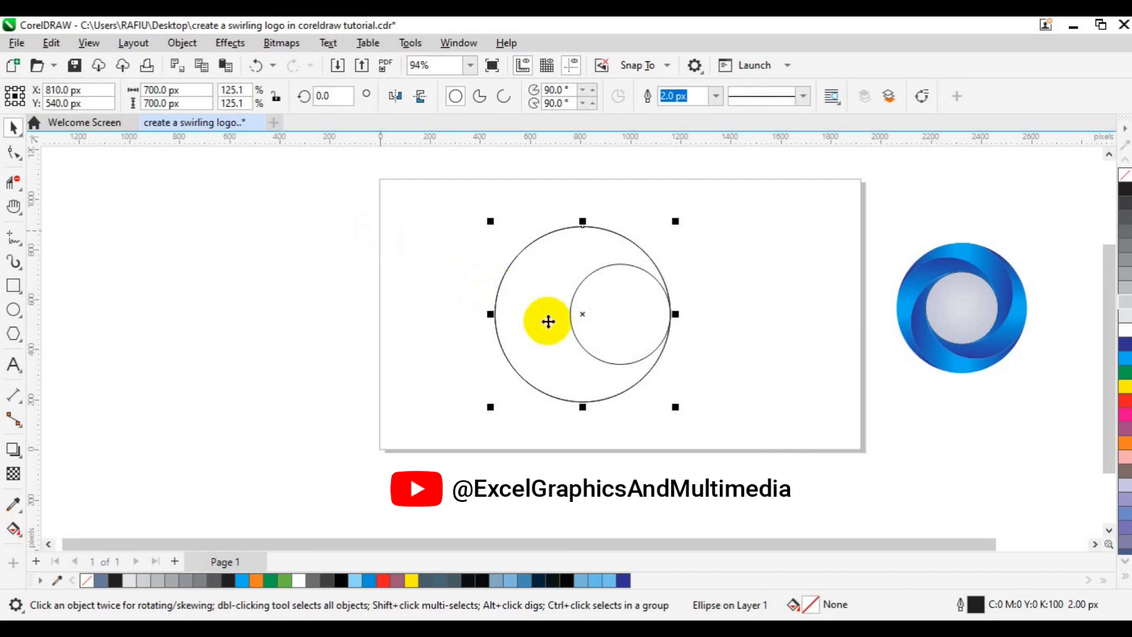
left_click_drag(585, 317, 658, 309)
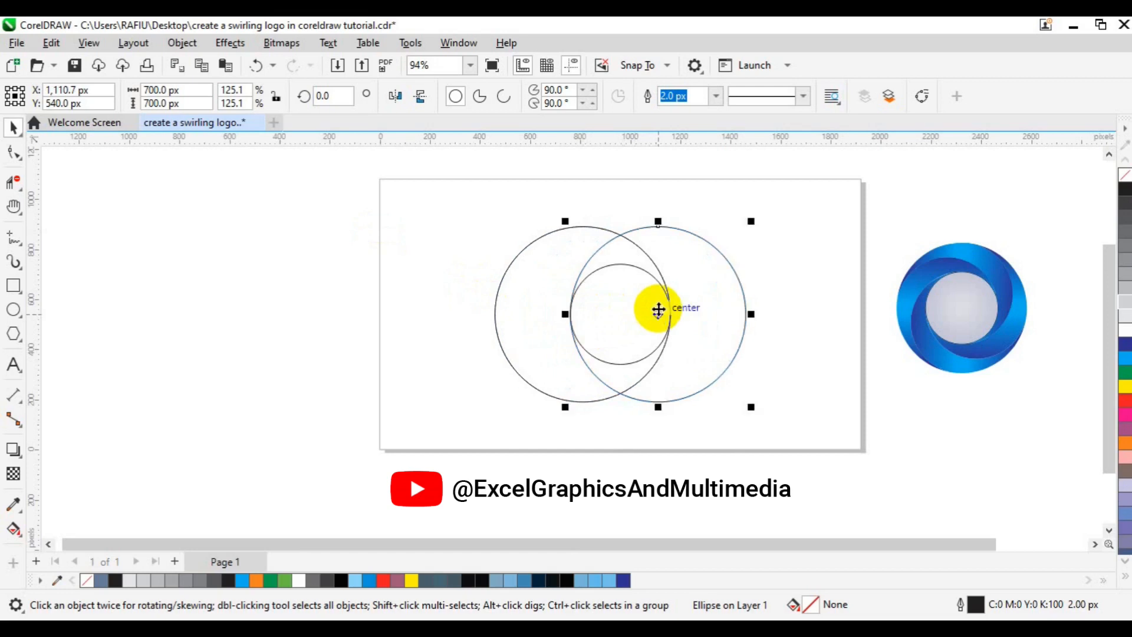
left_click(501, 333, "shift")
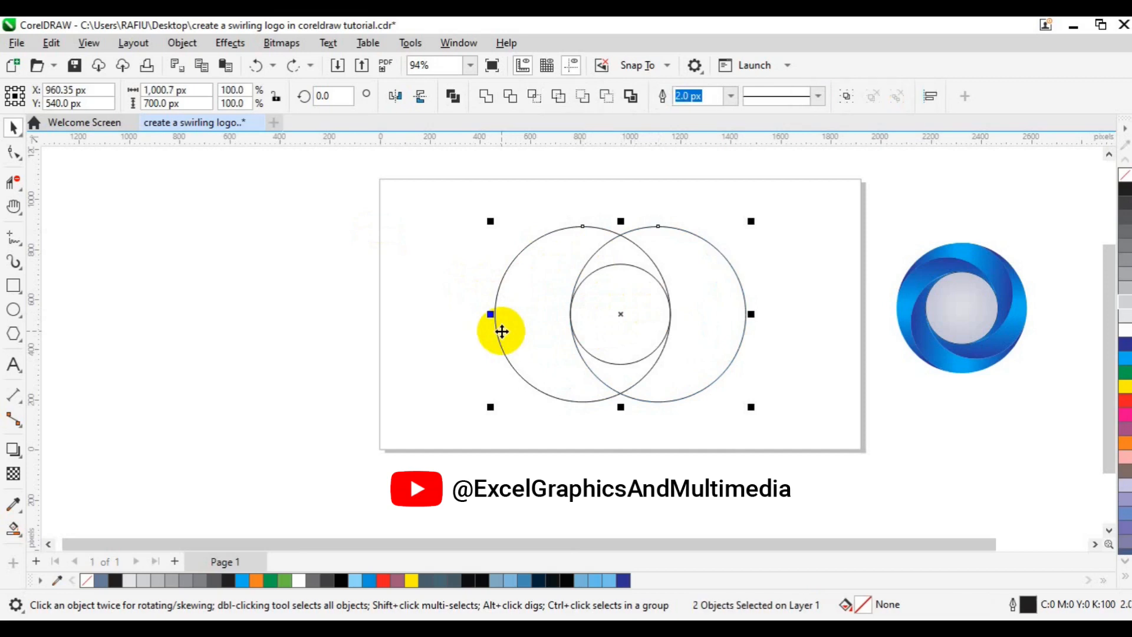
key("ctrl+g")
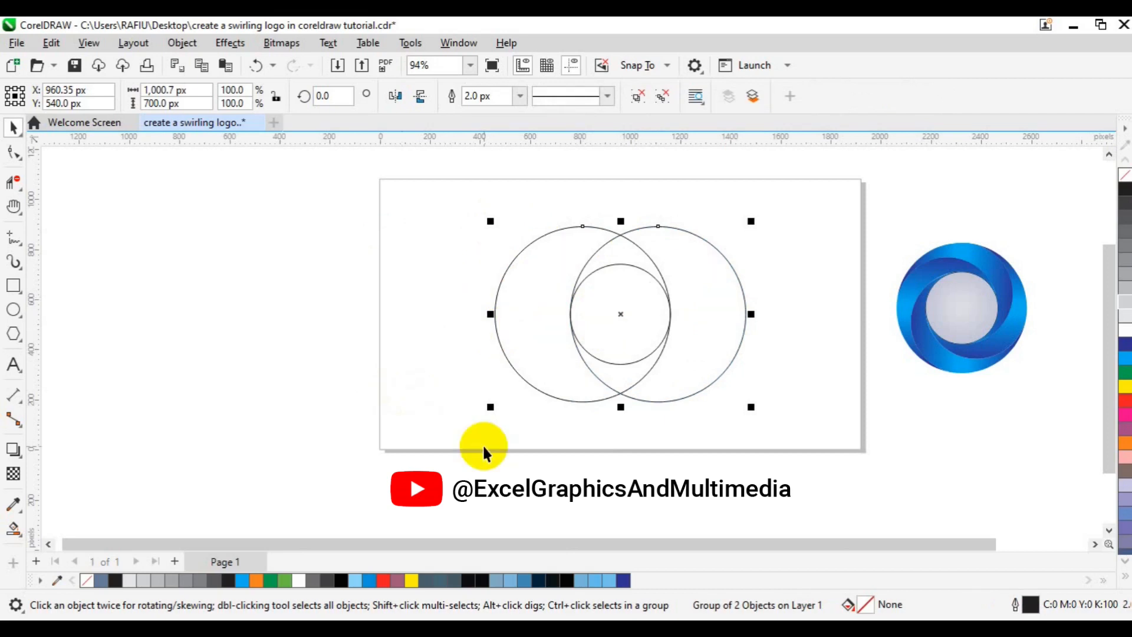
- Duplicate the group of large circles in place with the copy rotated to 270 degrees
double_click(334, 99)
type("27")
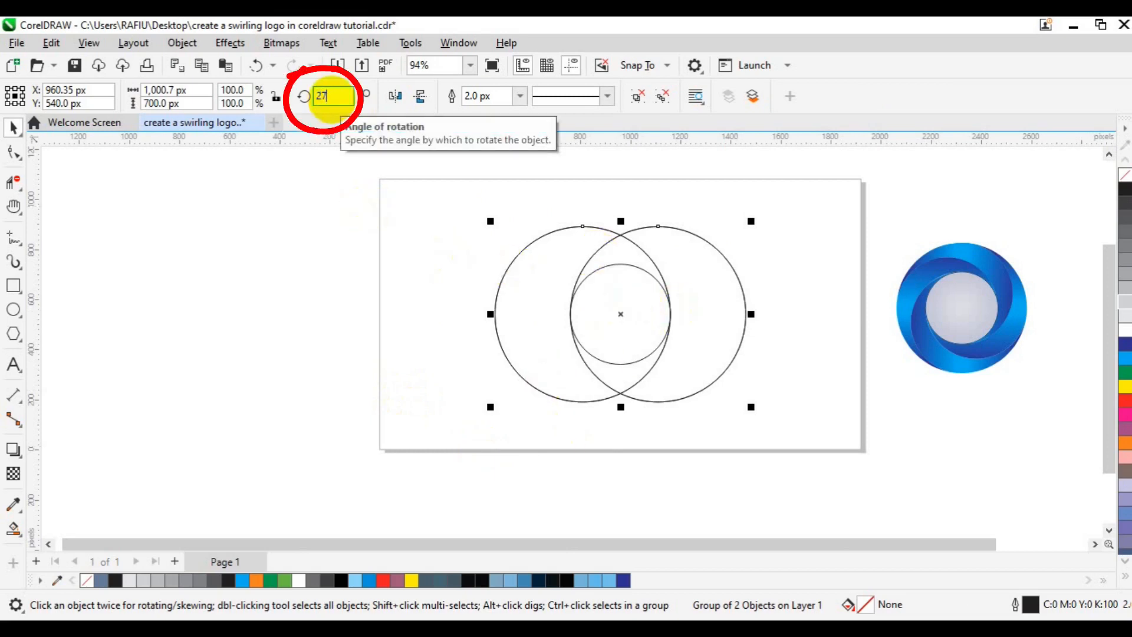
type("0")
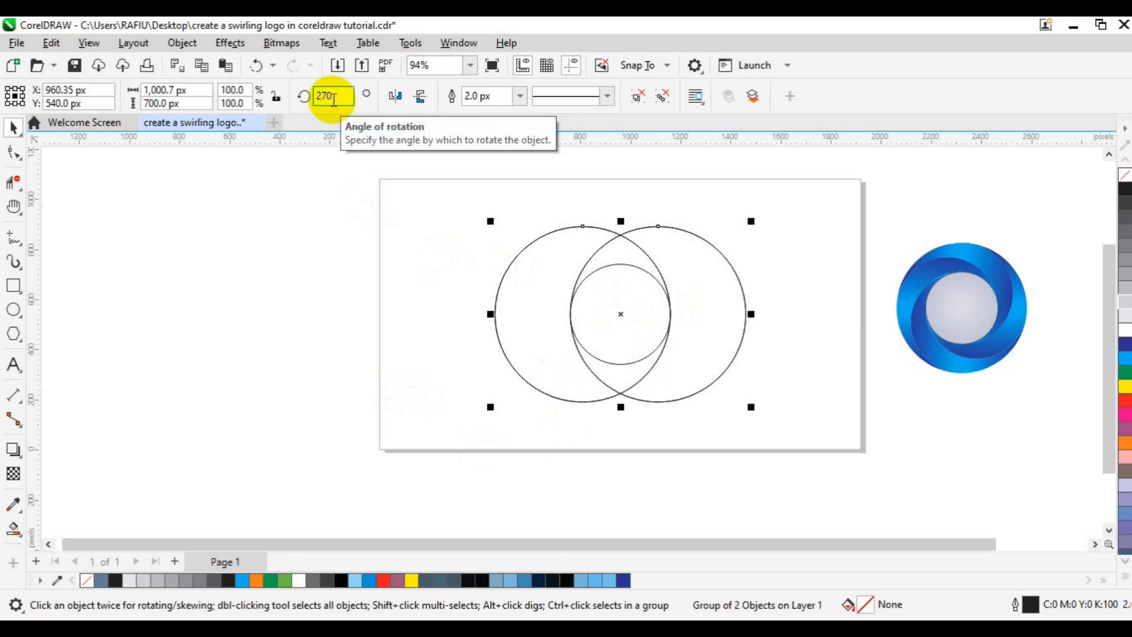
key("Return")
left_click(452, 207)
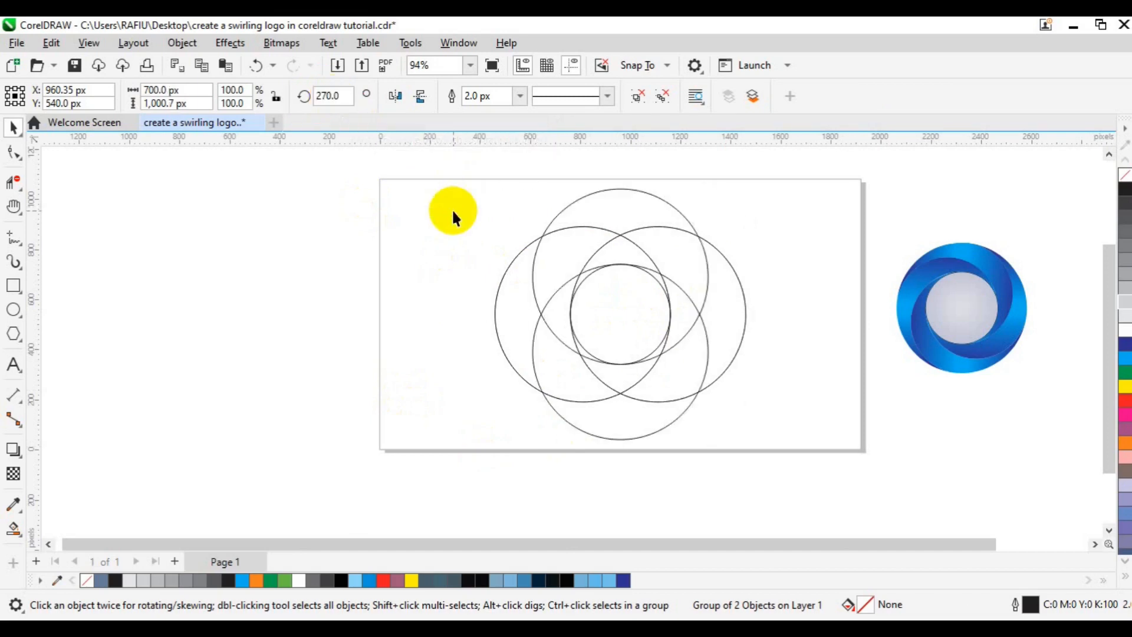
- Ungroup both the vertical and the horizontal pair of large circles
left_click(552, 328)
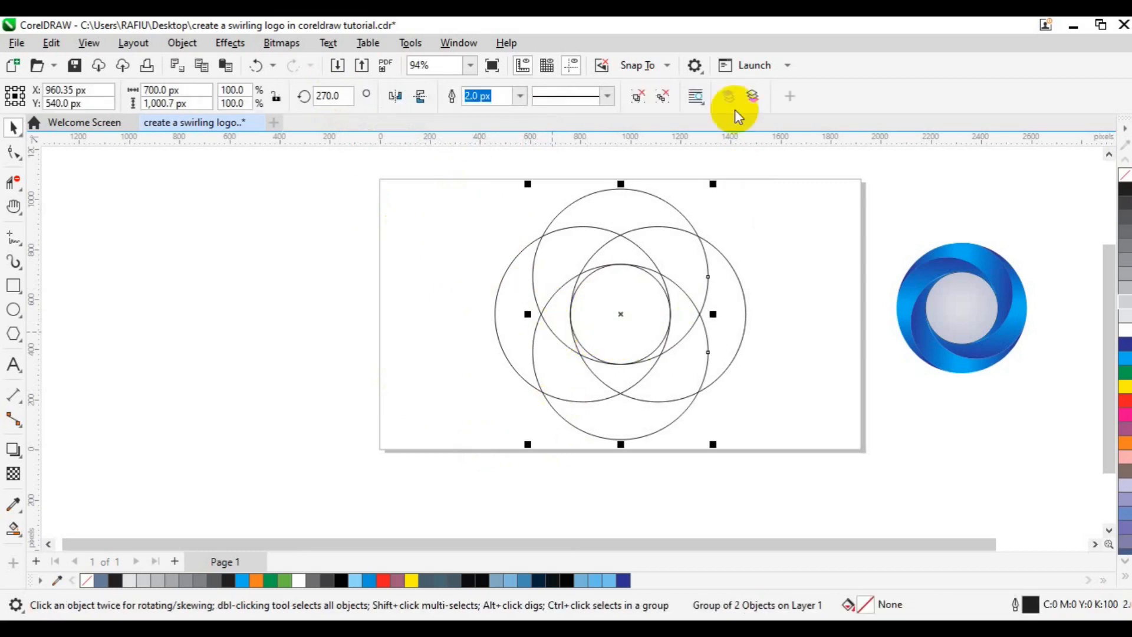
left_click(668, 104)
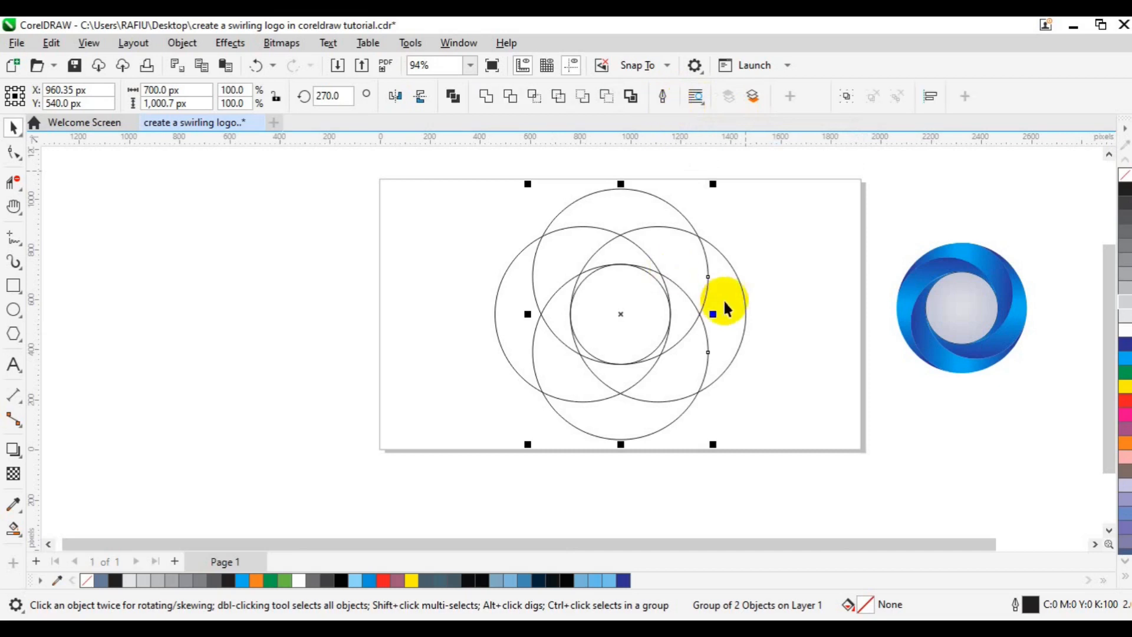
key("ctrl+g")
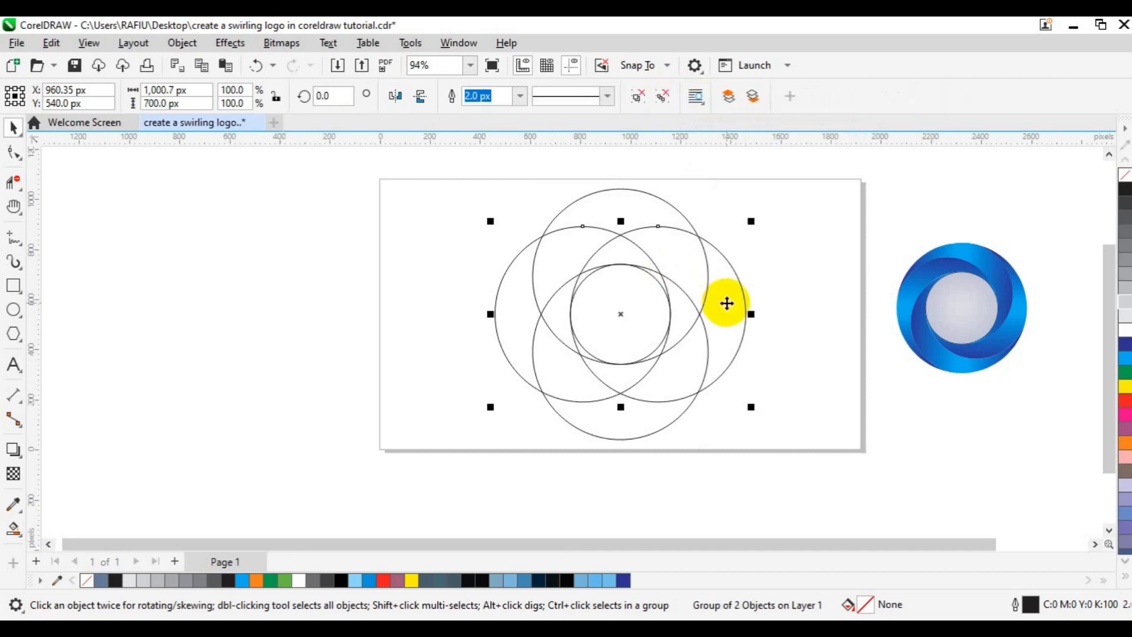
left_click(663, 105)
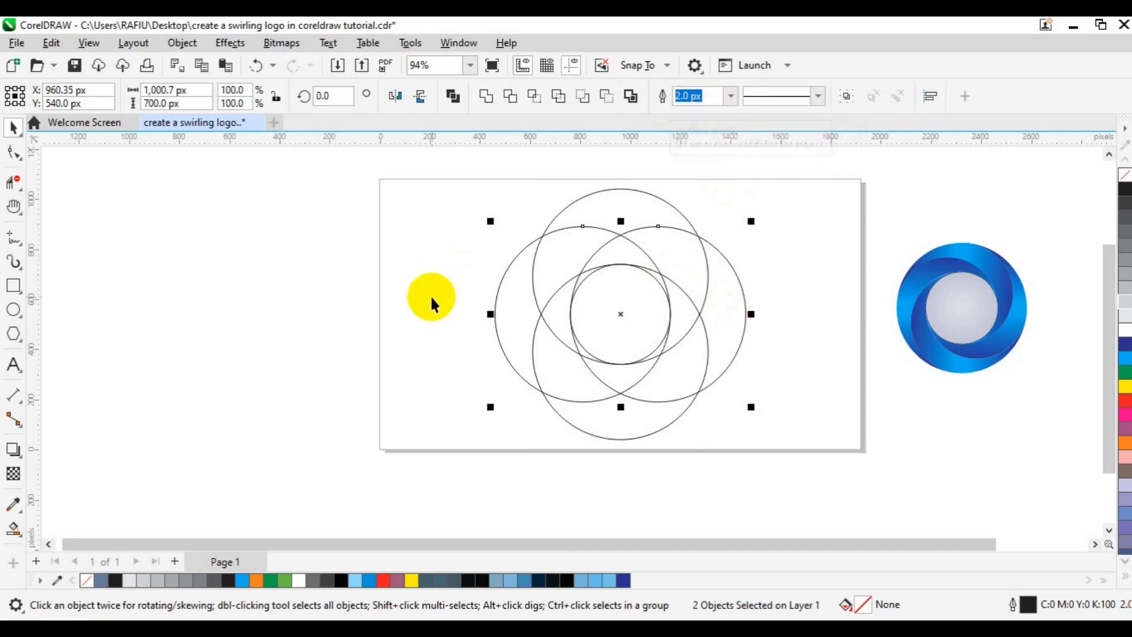
- Duplicate the small centre circle and scale the copy from its centre to about 997 px, fitting it around the four large circles
left_click(614, 318)
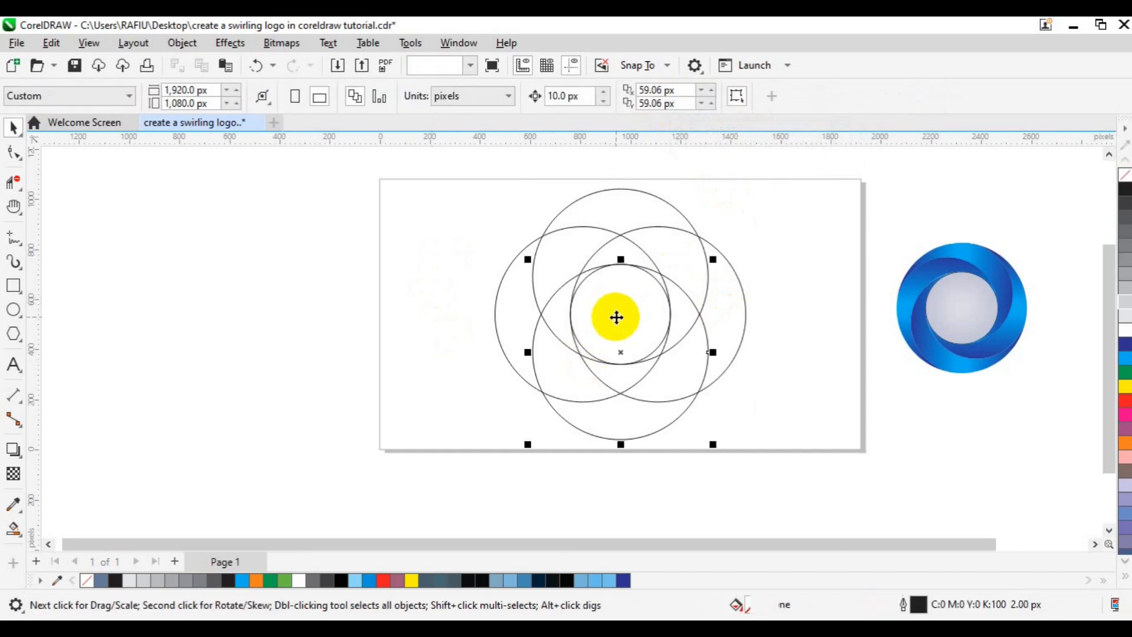
left_click(586, 279)
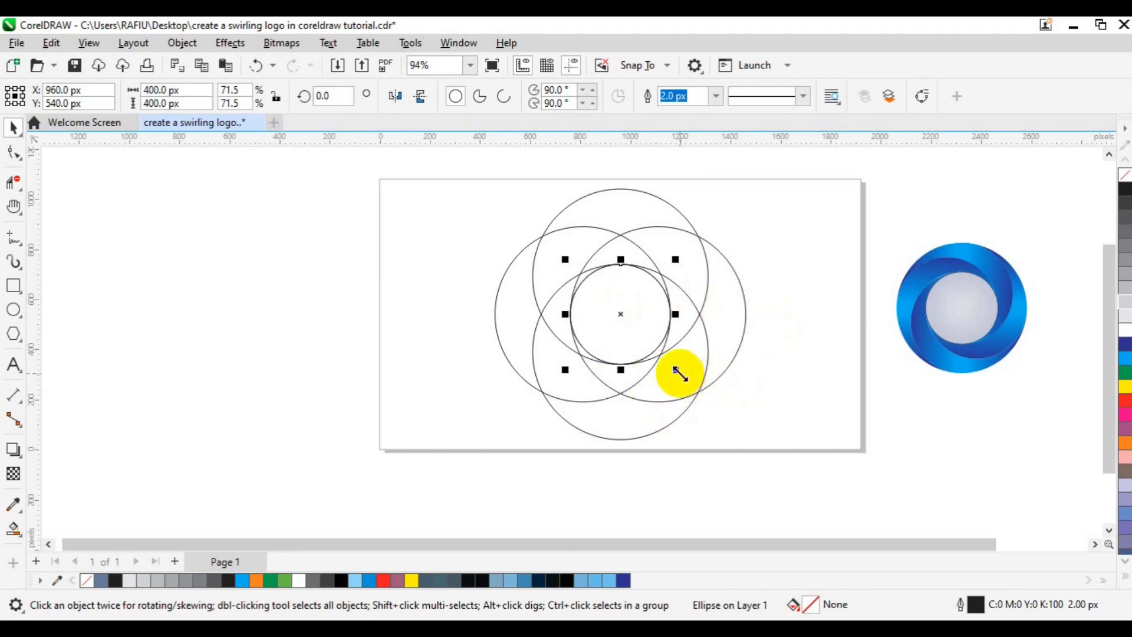
left_click_drag(676, 370, 758, 447)
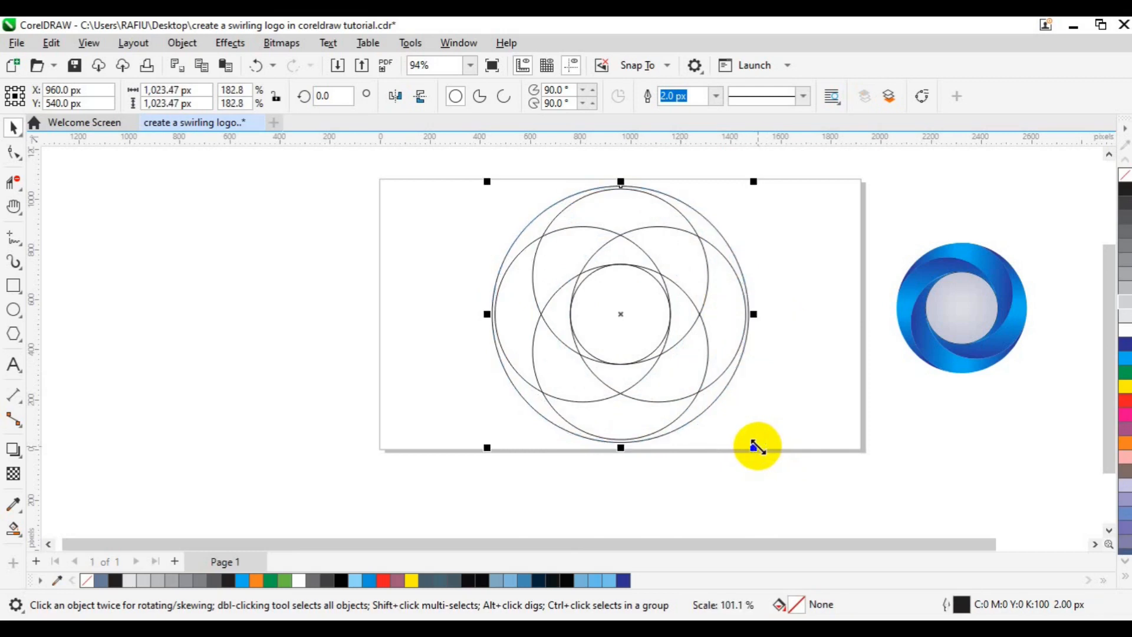
scroll(758, 448, "up", 2)
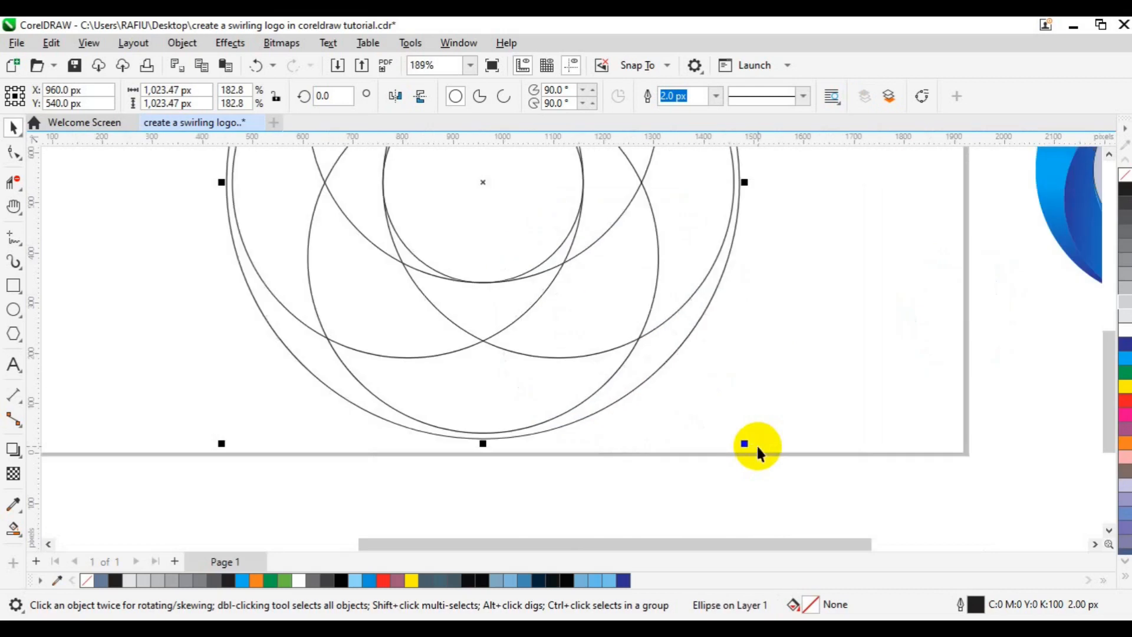
left_click_drag(746, 443, 738, 437)
scroll(723, 469, "down", 2)
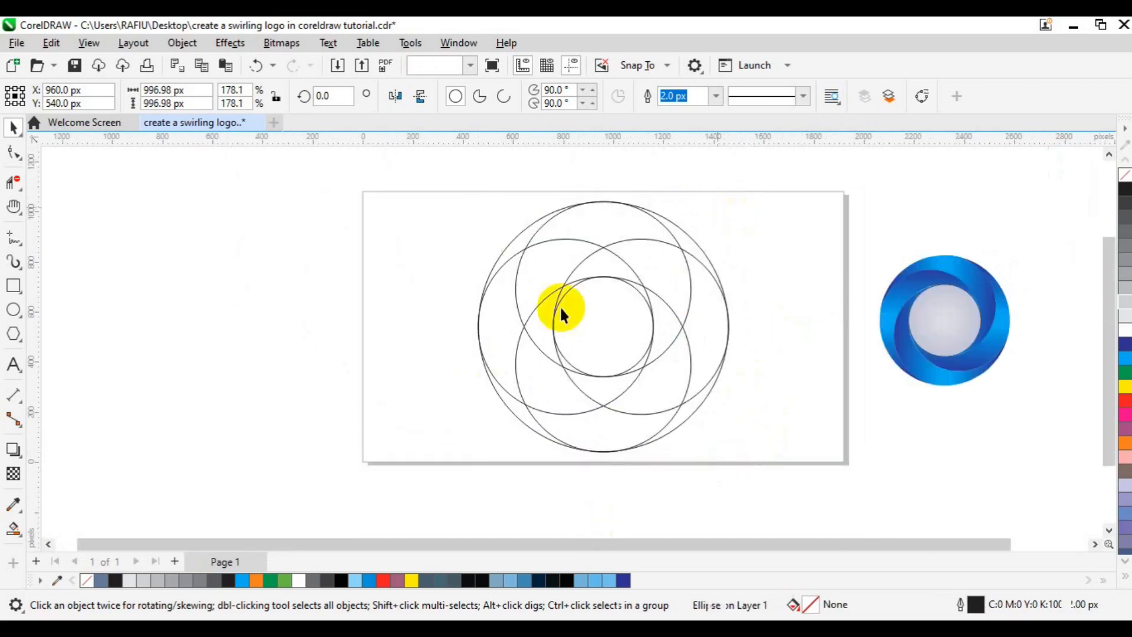
left_click(472, 440)
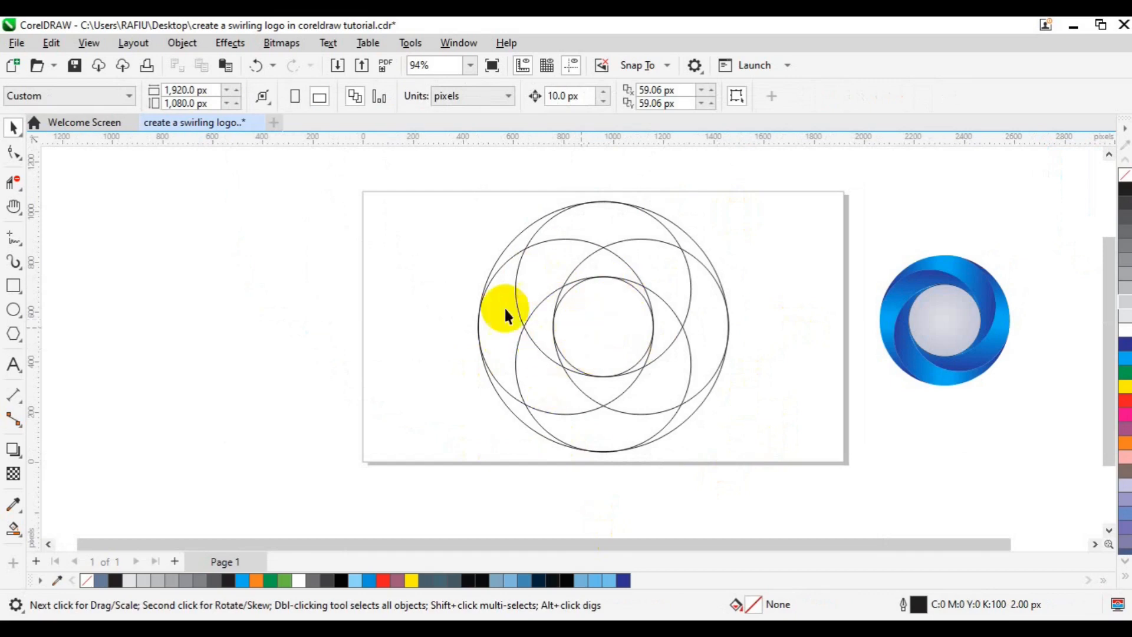
- Remove the arc segments crossing the upper crescent-shaped region of the overlapping circles with Virtual Segment Delete
left_click(14, 192)
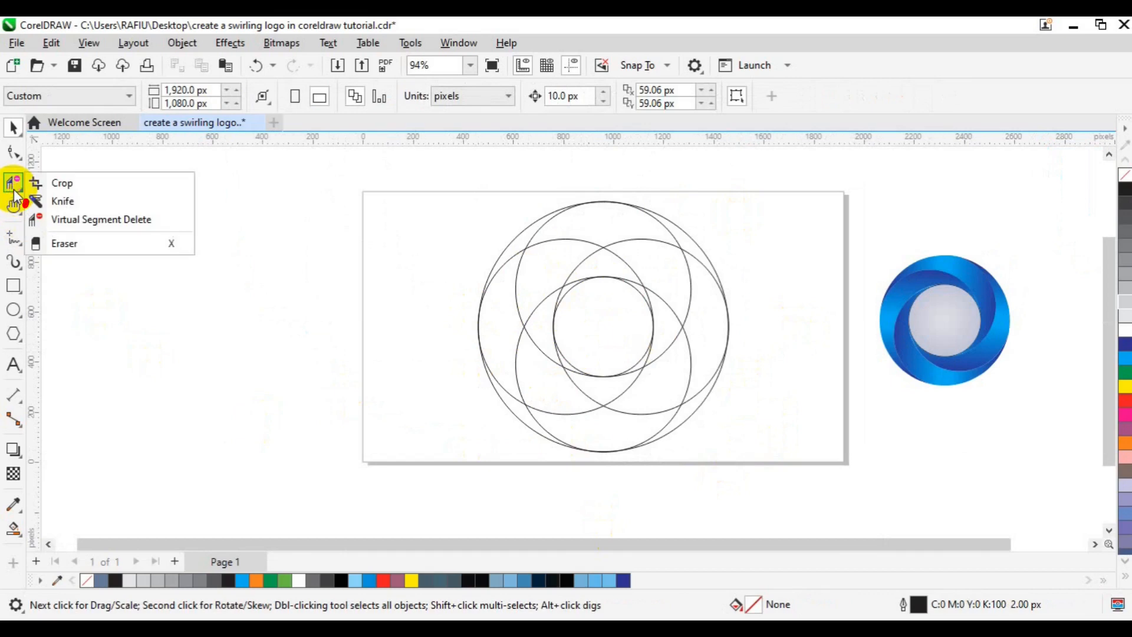
left_click(65, 221)
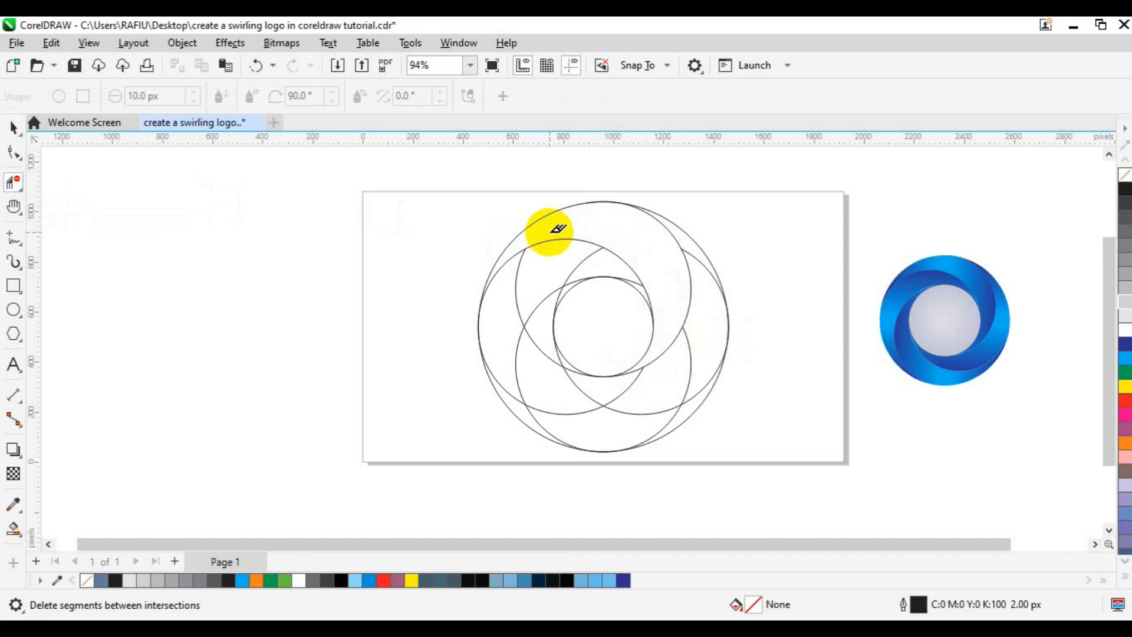
key("space")
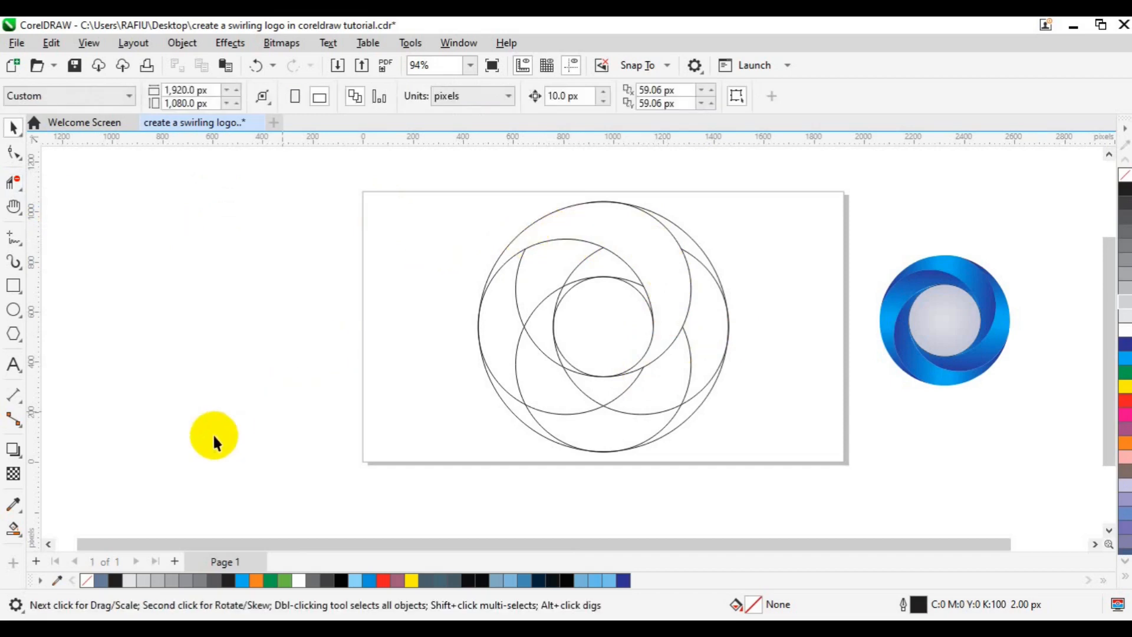
- Fill the cleared upper crescent region using Smart Fill and remove the outline from the resulting shape
left_click(15, 530)
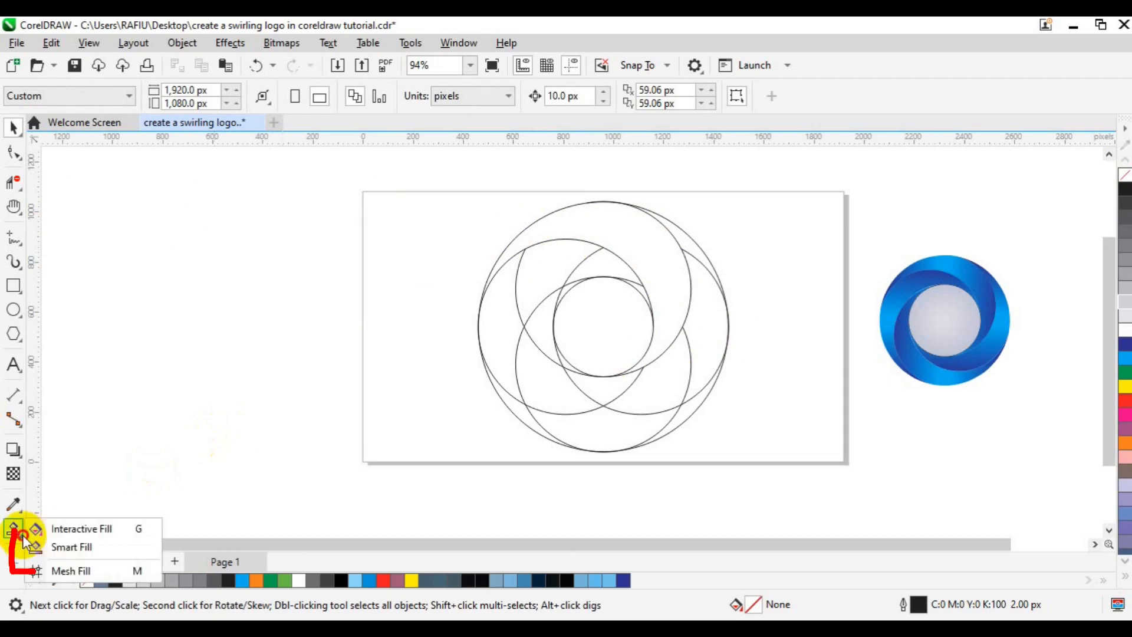
left_click(73, 550)
left_click(607, 236)
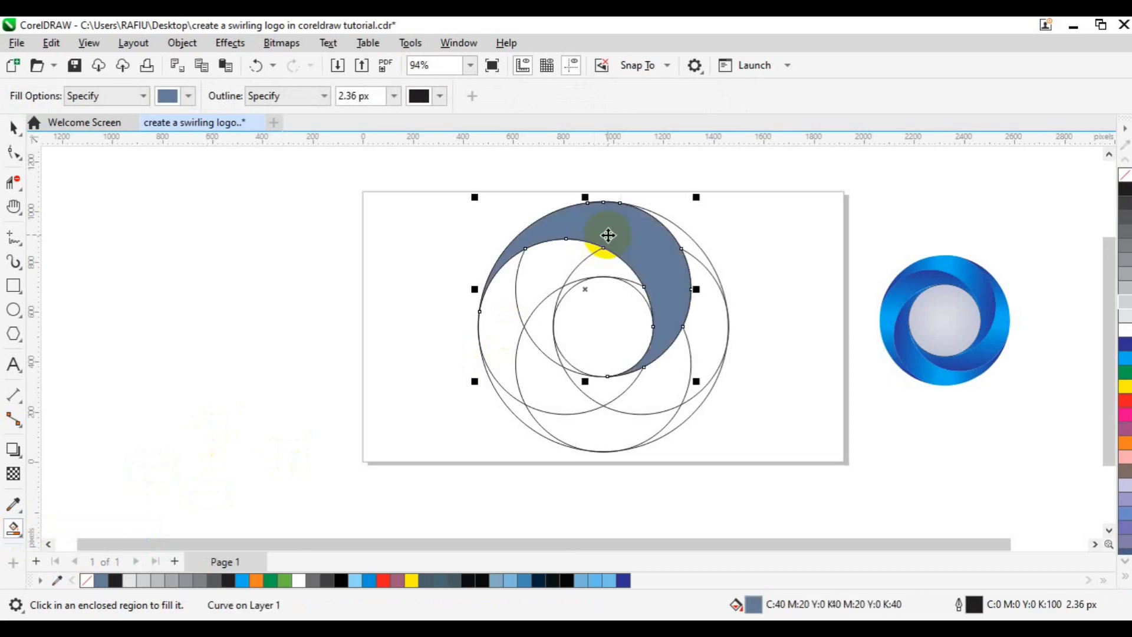
key("space")
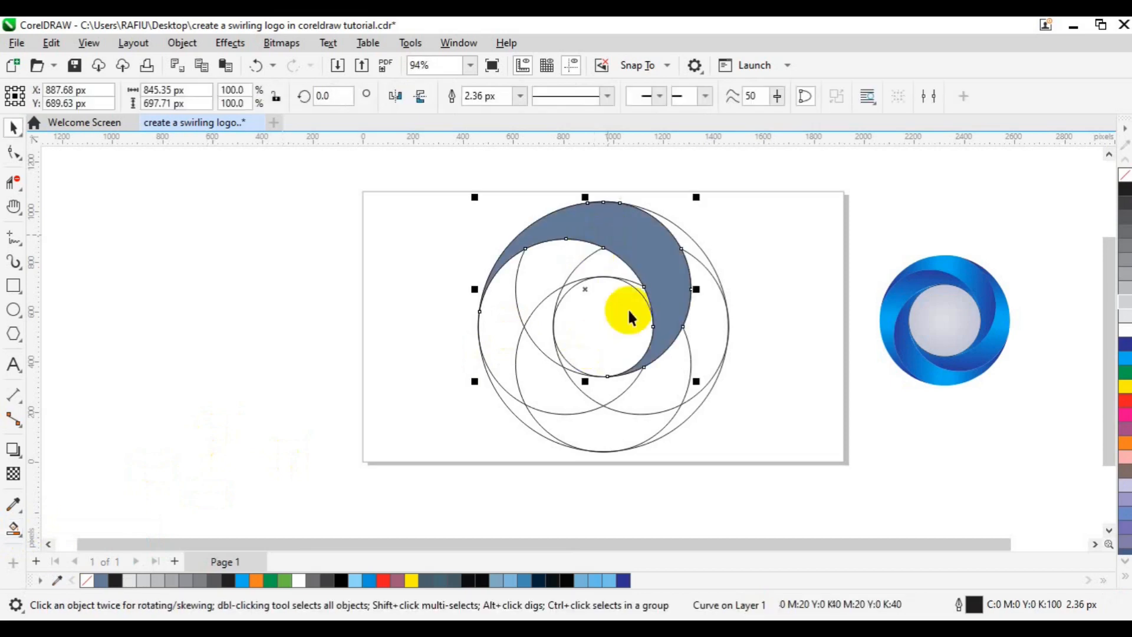
left_click(360, 320)
left_click(615, 226)
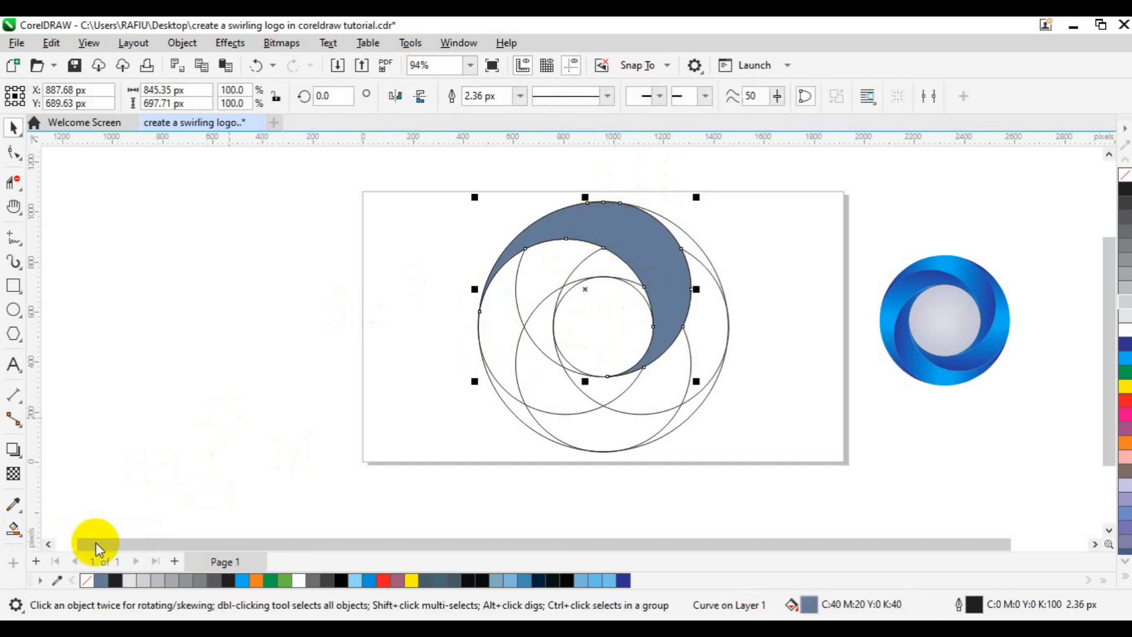
right_click(90, 582)
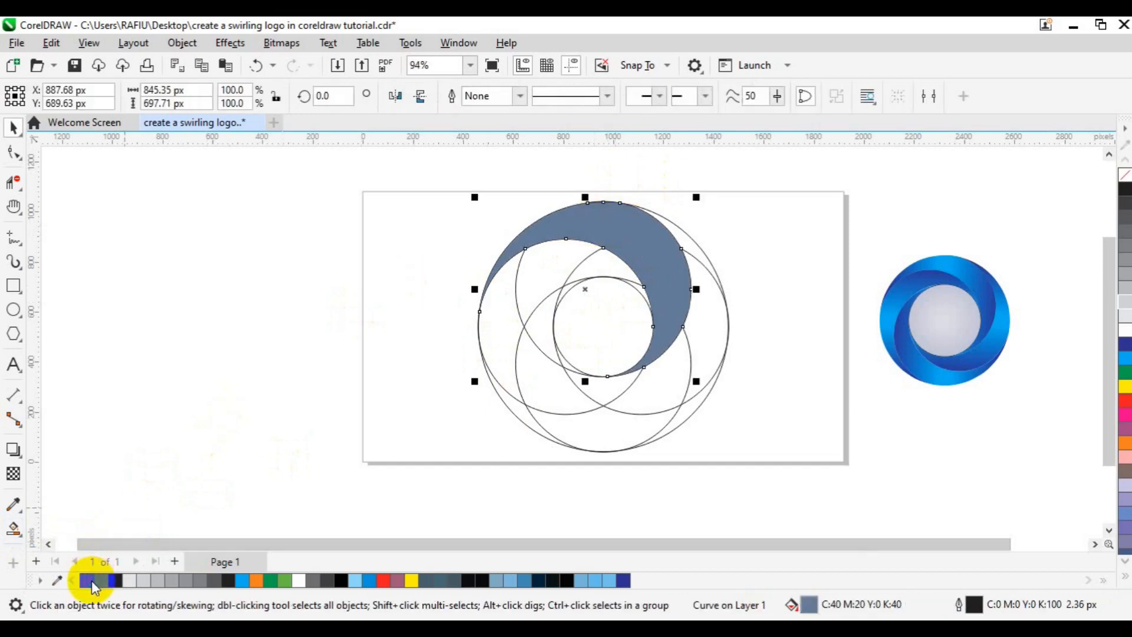
- Apply a fountain fill to the crescent with Interactive Fill and adjust the gradient's start point and direction
left_click(13, 528)
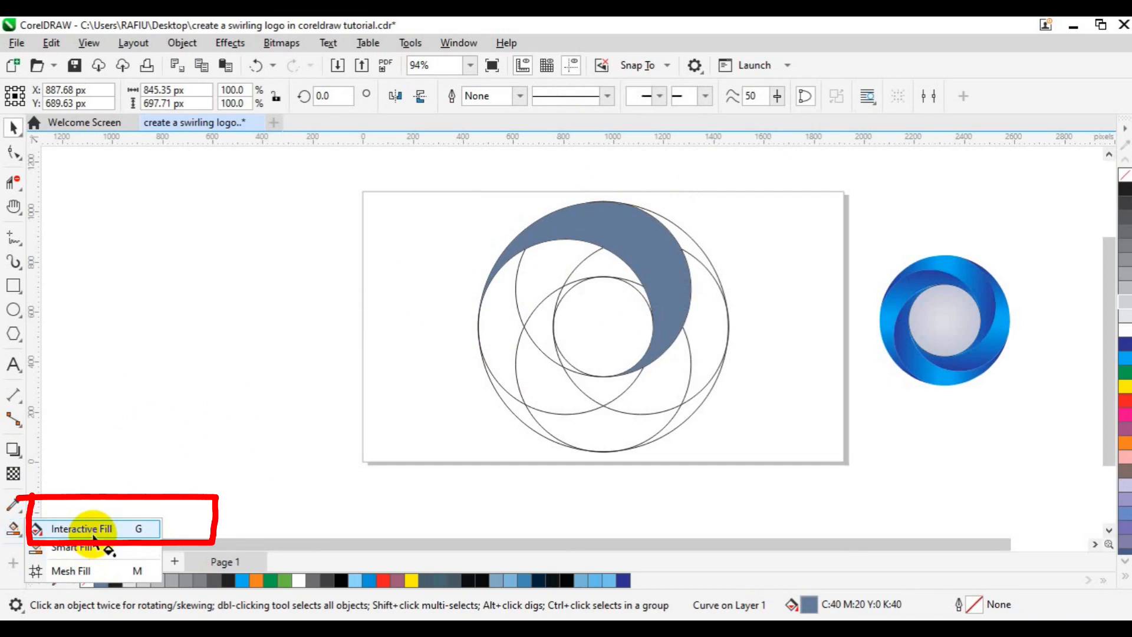
left_click(93, 531)
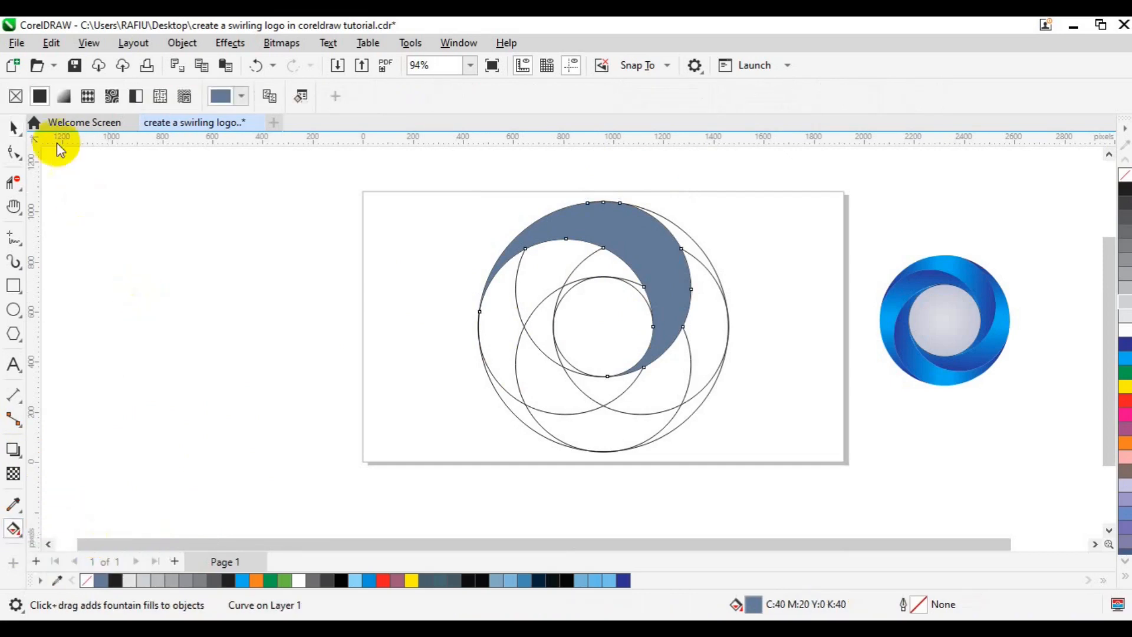
left_click(64, 98)
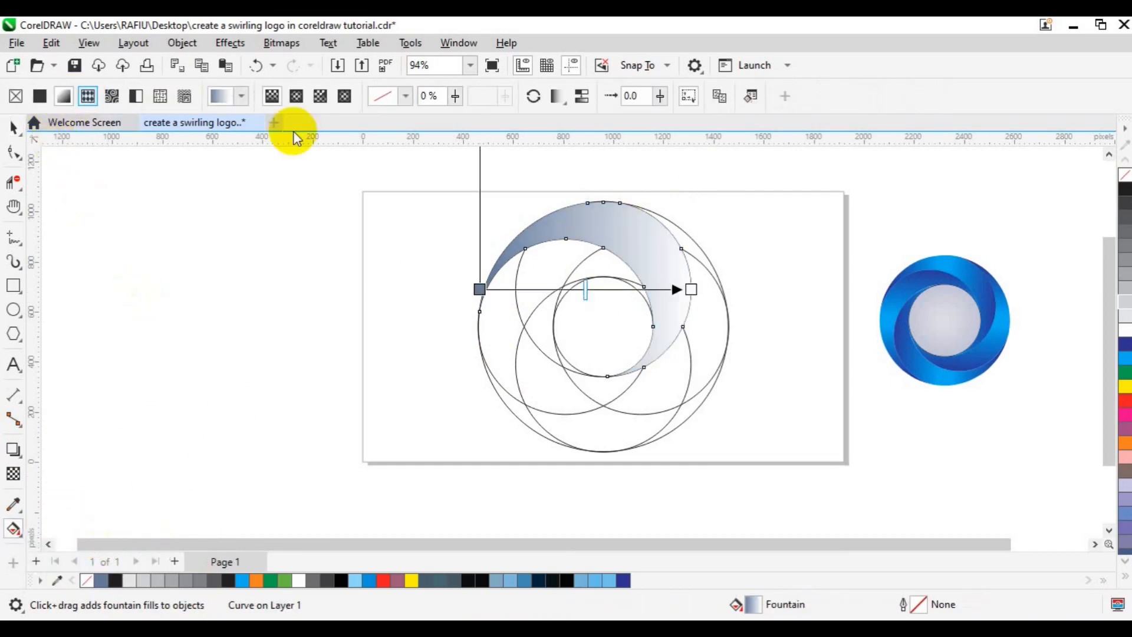
left_click_drag(512, 213, 710, 239)
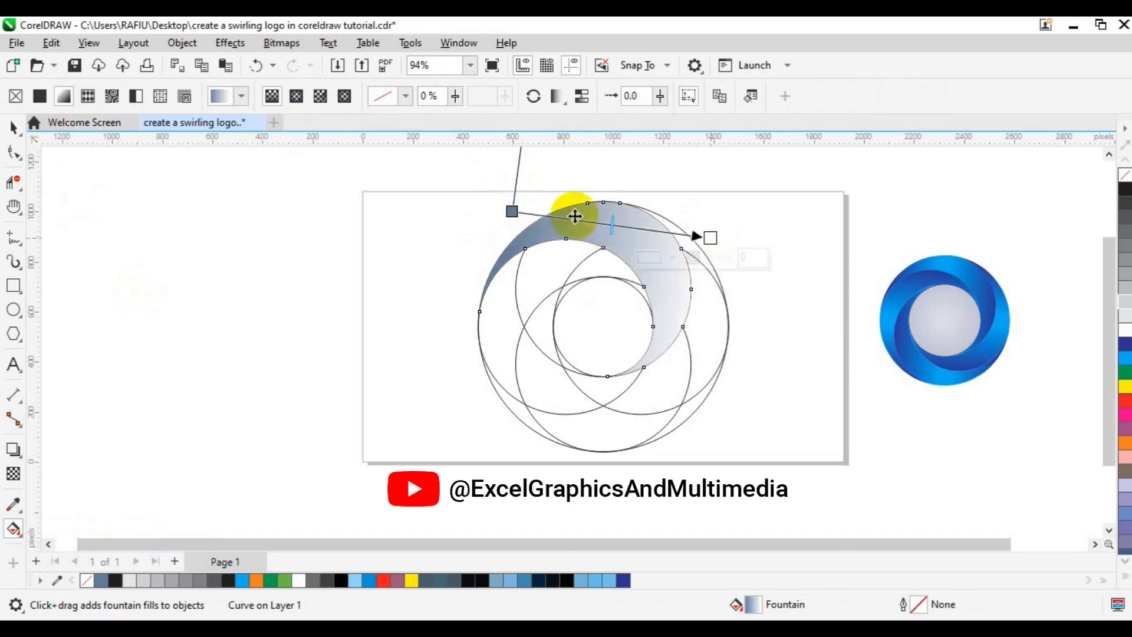
left_click_drag(513, 213, 485, 255)
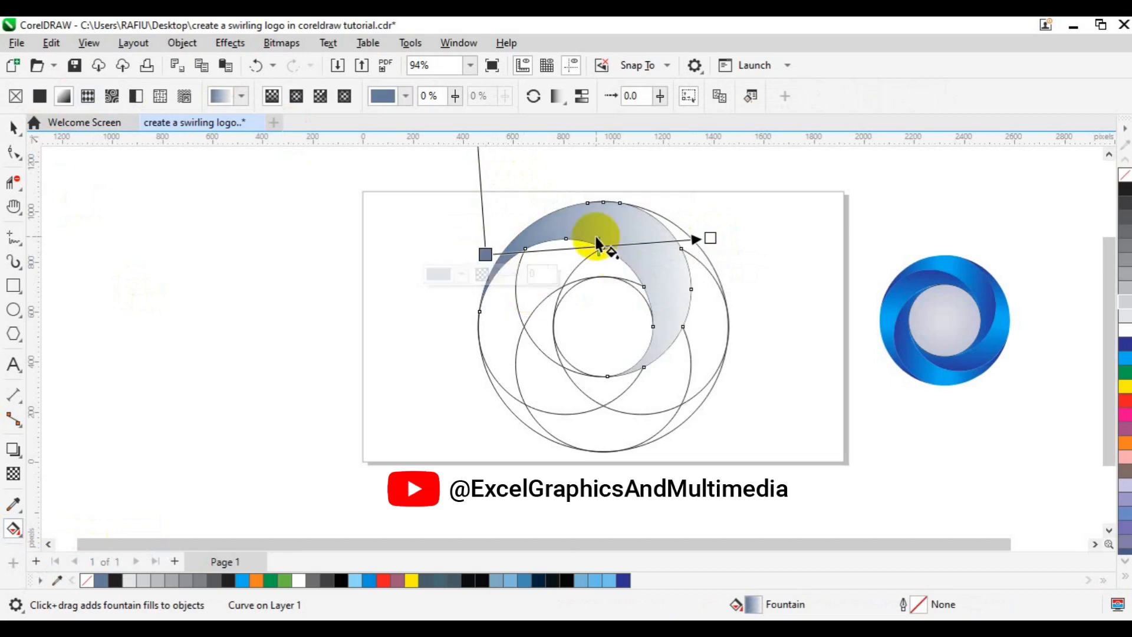
- Copy the blue gradient fill from the reference logo's upper swirl segment onto the crescent
key("space")
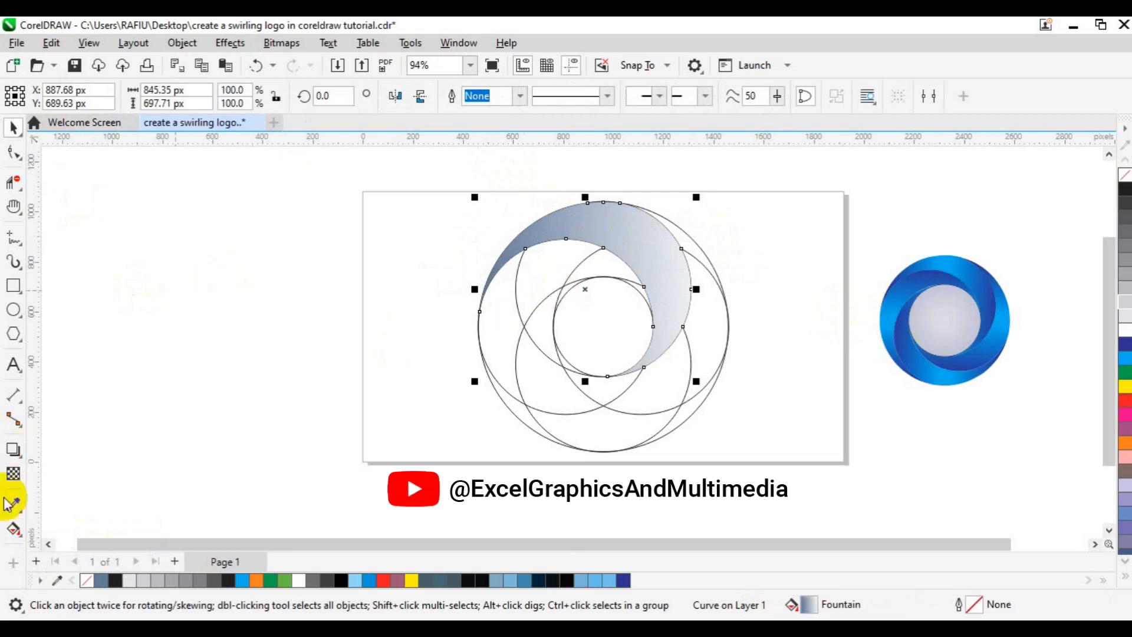
left_click(13, 527)
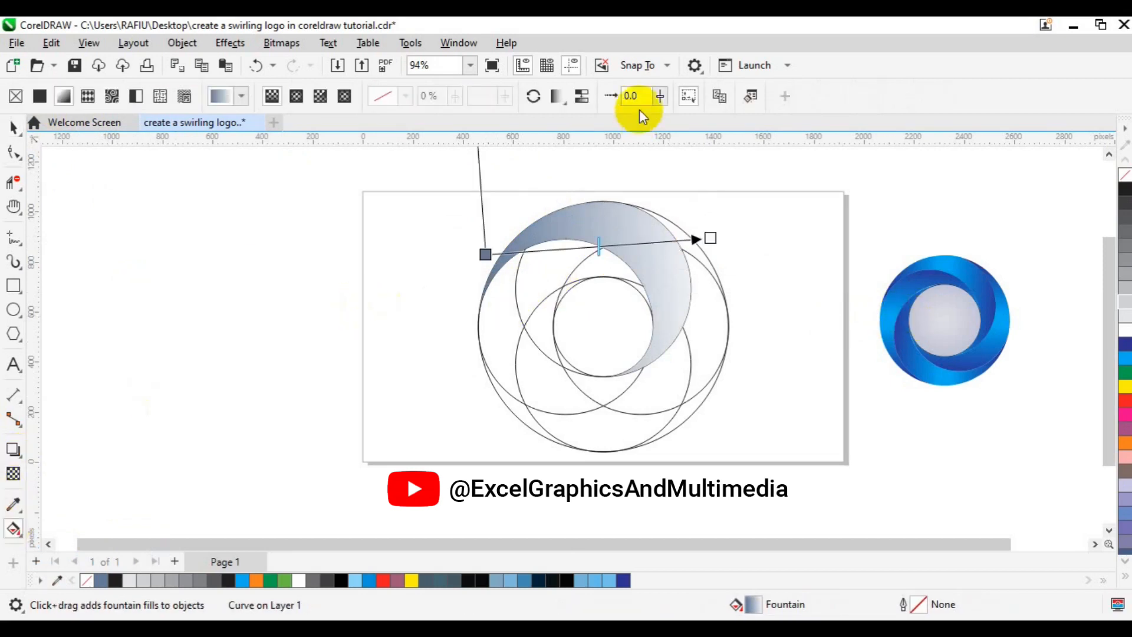
left_click(720, 98)
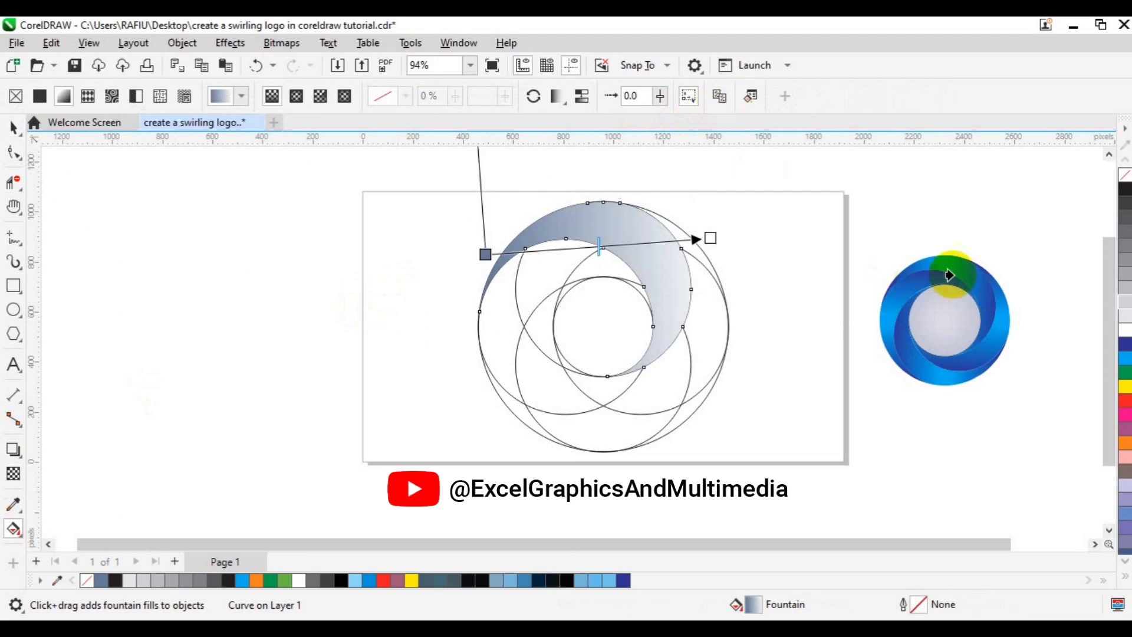
left_click(958, 272)
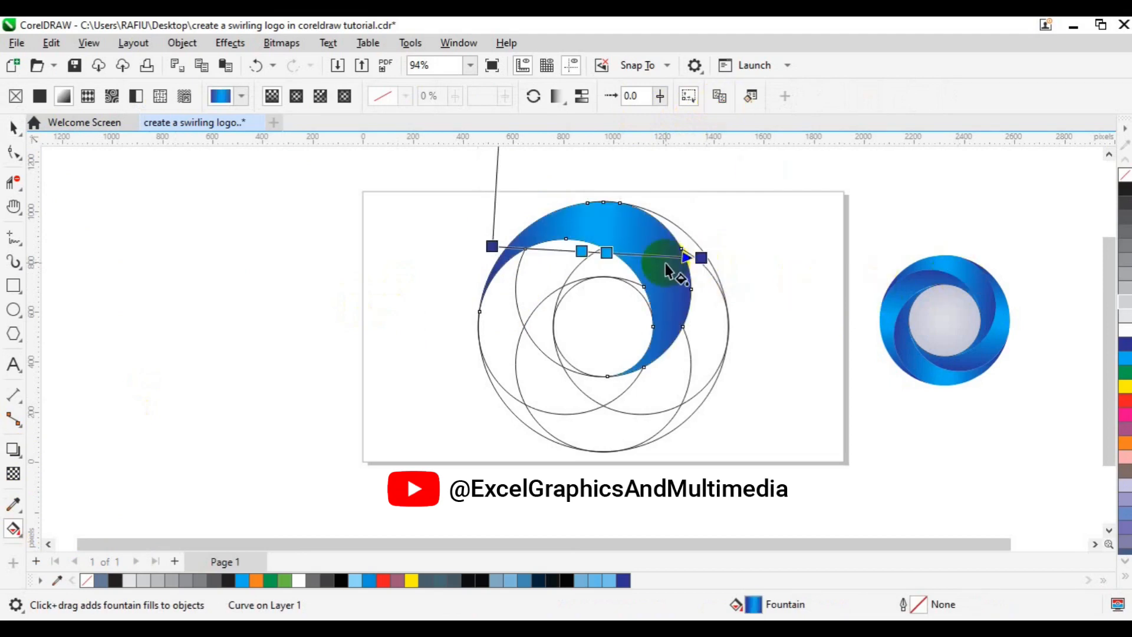
left_click(11, 126)
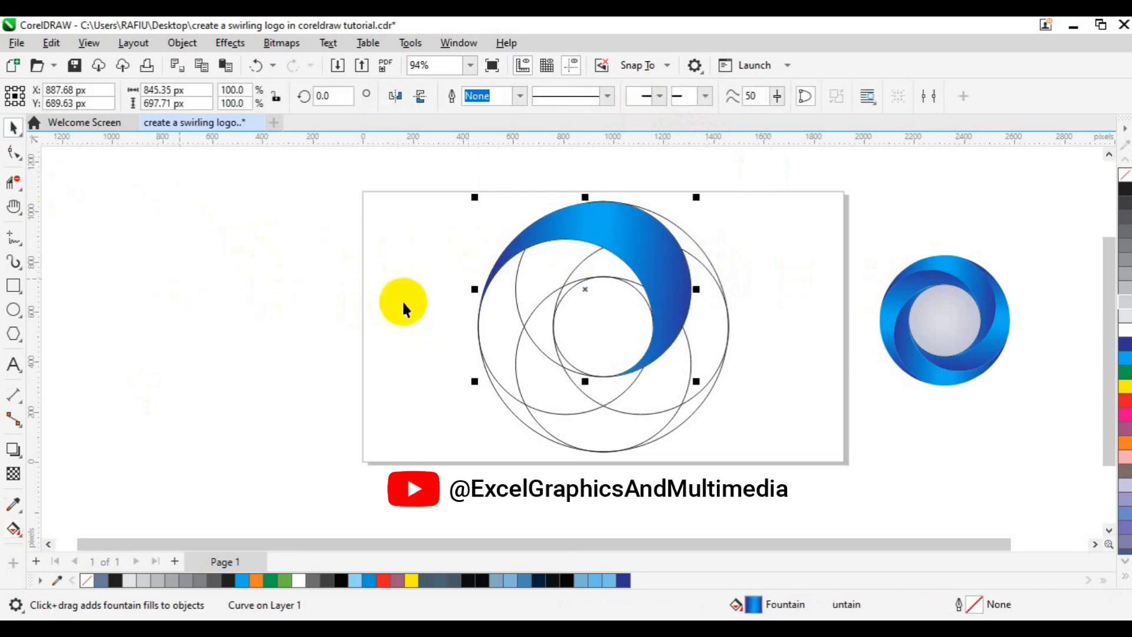
left_click(302, 395)
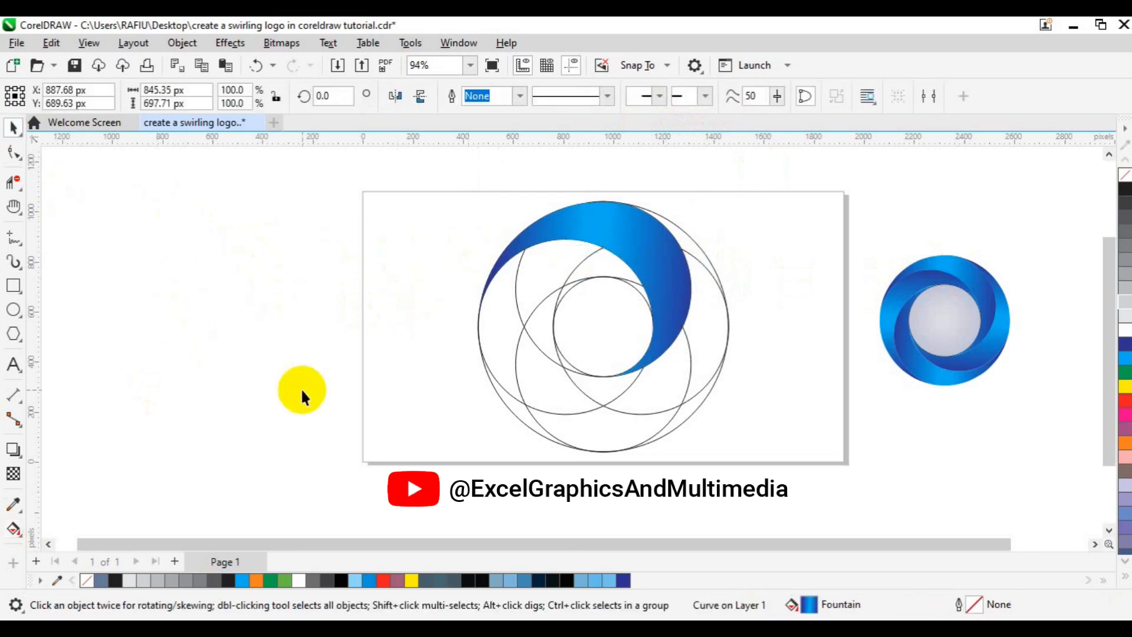
- Move the crescent and the small centre circle together off the page's drawing, and delete the remaining construction curves
left_click(611, 318)
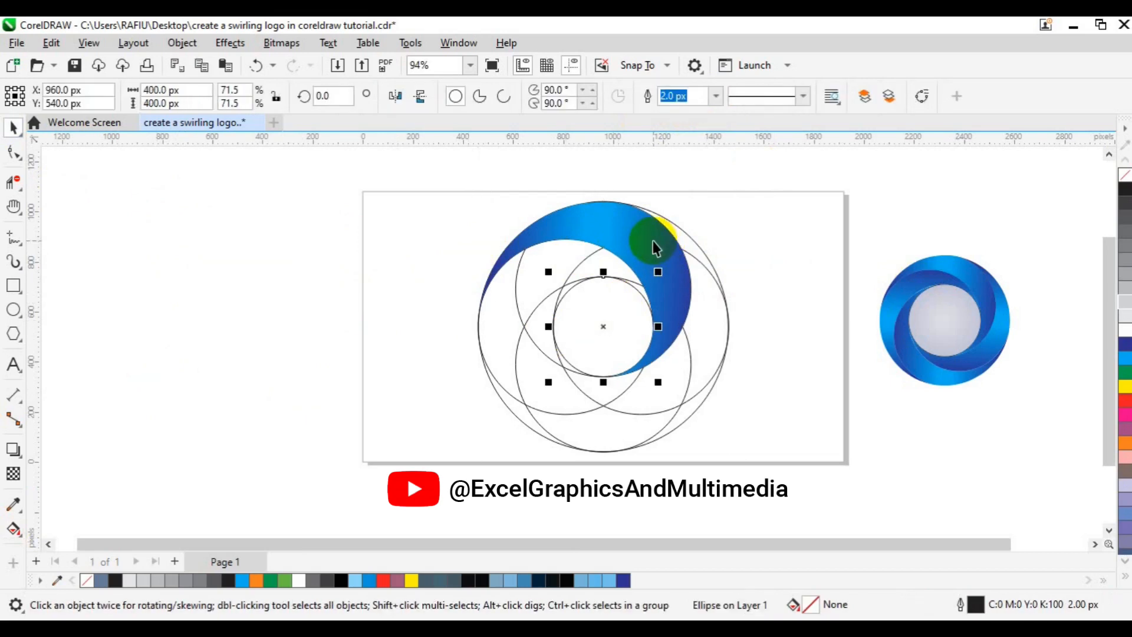
left_click(653, 243, "shift")
left_click_drag(566, 259, 336, 303)
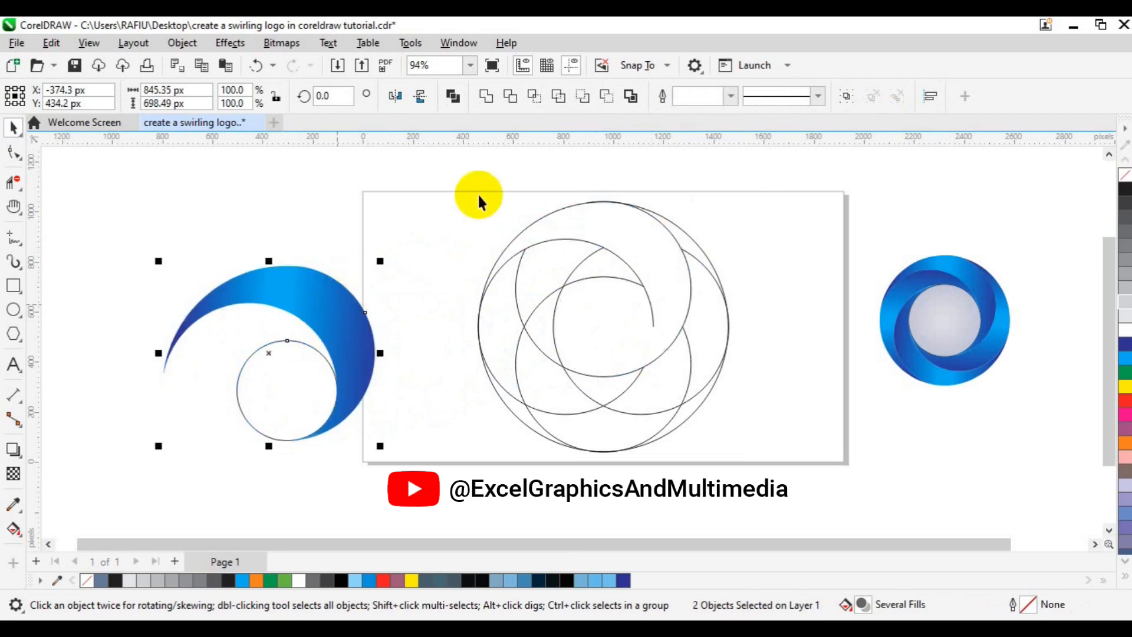
left_click_drag(413, 178, 834, 473)
key("Delete")
- Centre the crescent and small circle on the page as a temporary group, and ungroup them
left_click_drag(131, 255, 452, 455)
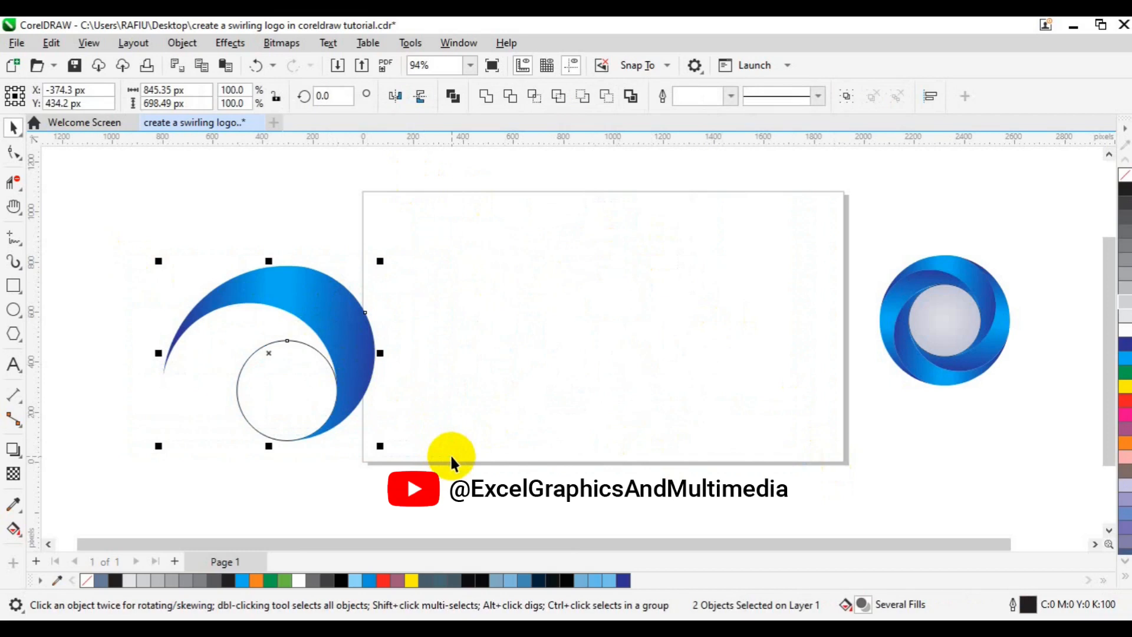
key("ctrl+g")
key("p")
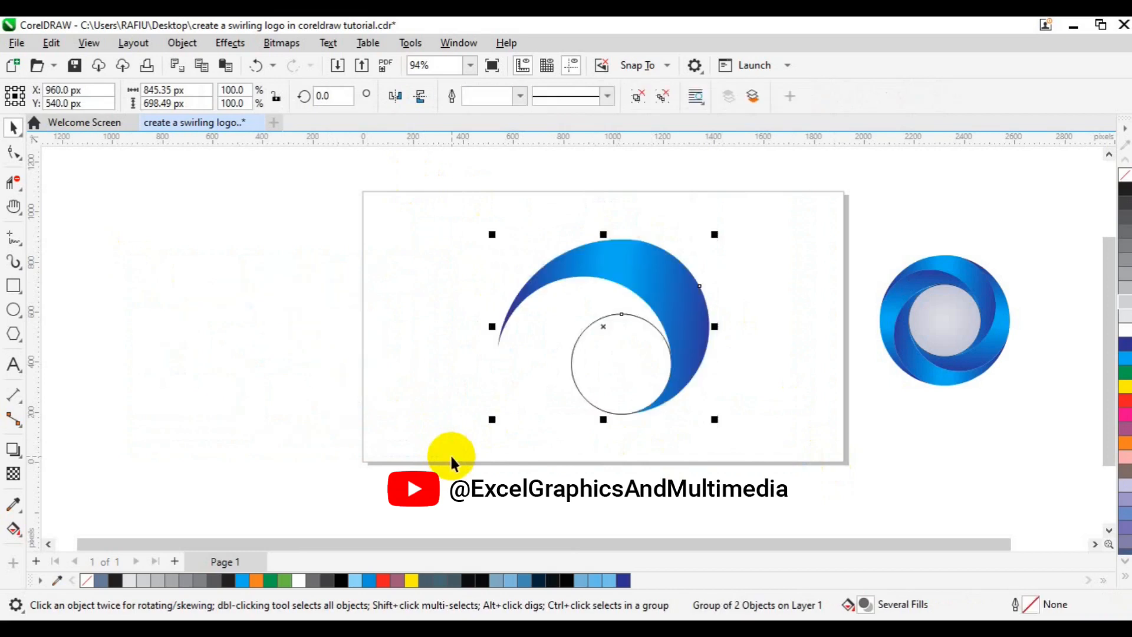
left_click(664, 98)
left_click(730, 285)
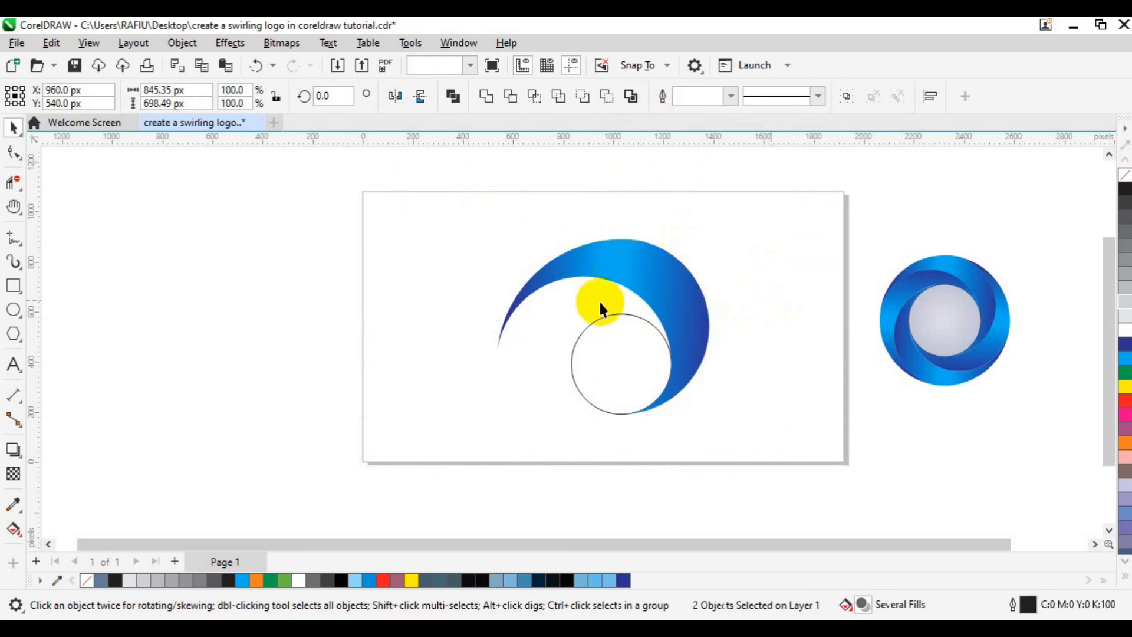
- Move the crescent's rotation centre to the centre of the small circle
left_click(692, 306)
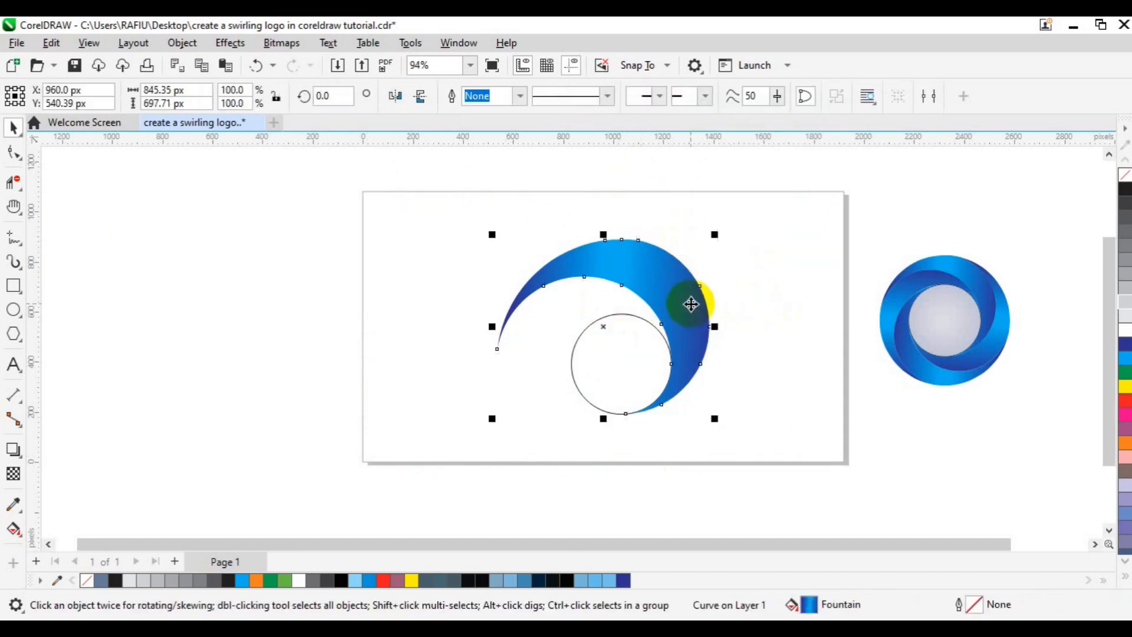
left_click(691, 304)
left_click(603, 326)
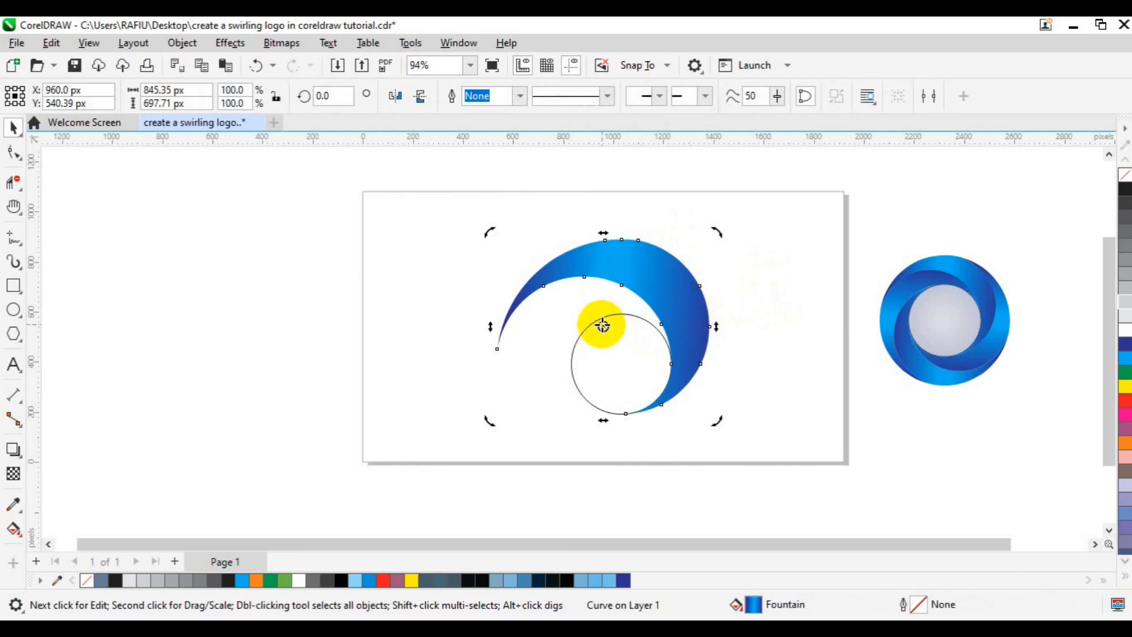
left_click_drag(602, 326, 622, 364)
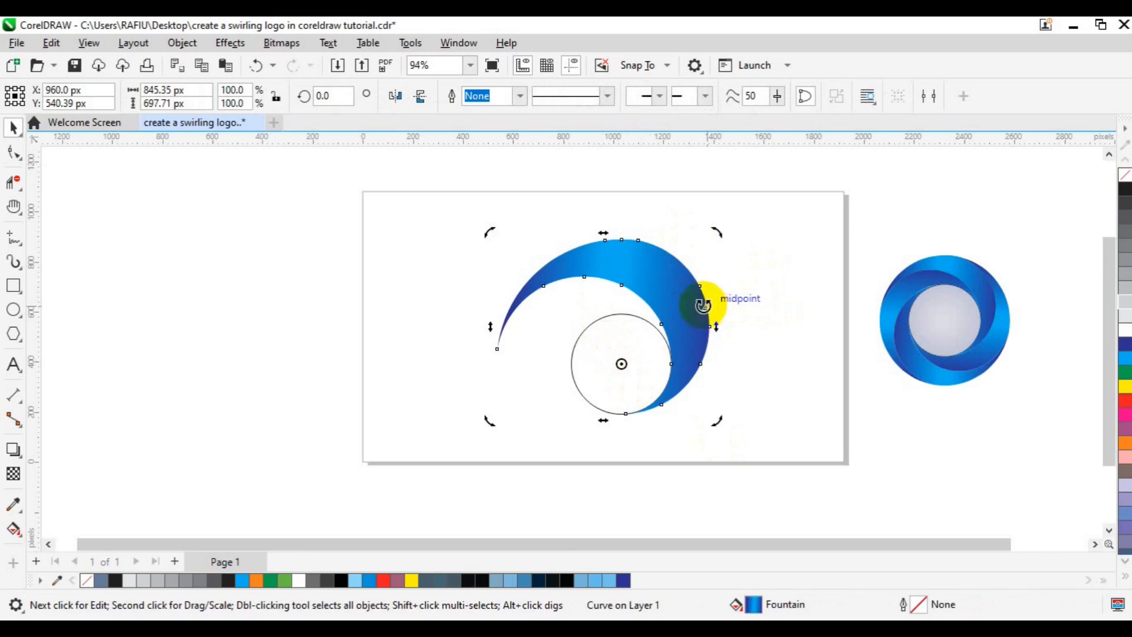
- Rotate the crescent around its new centre with the Transform docker, using a 90° angle and 4 copies
left_click(460, 44)
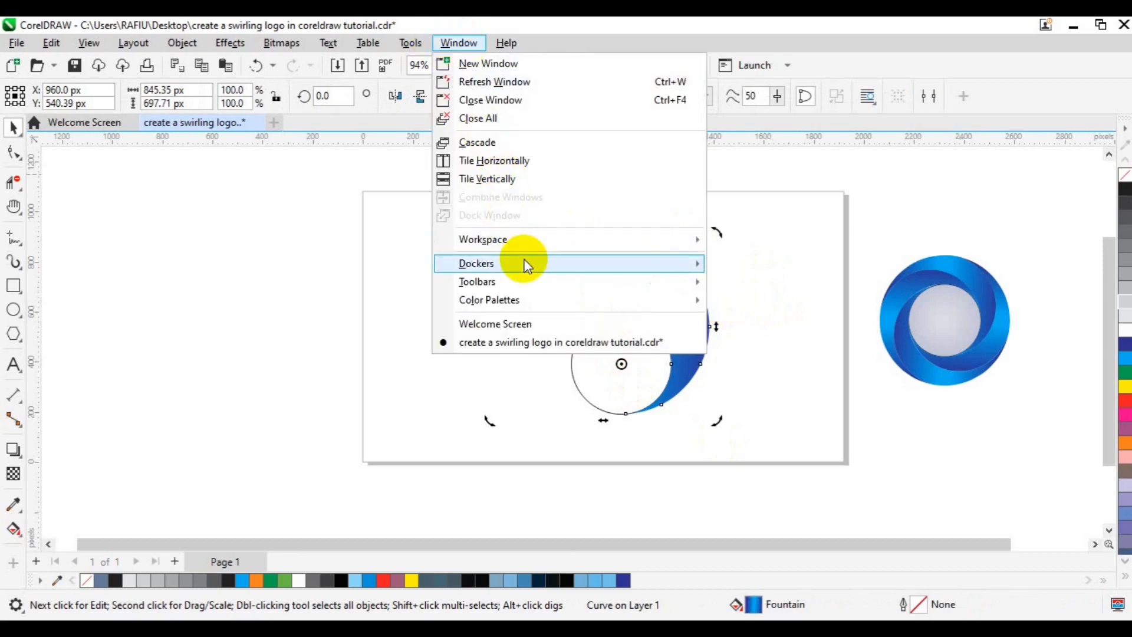
mouse_move(527, 265)
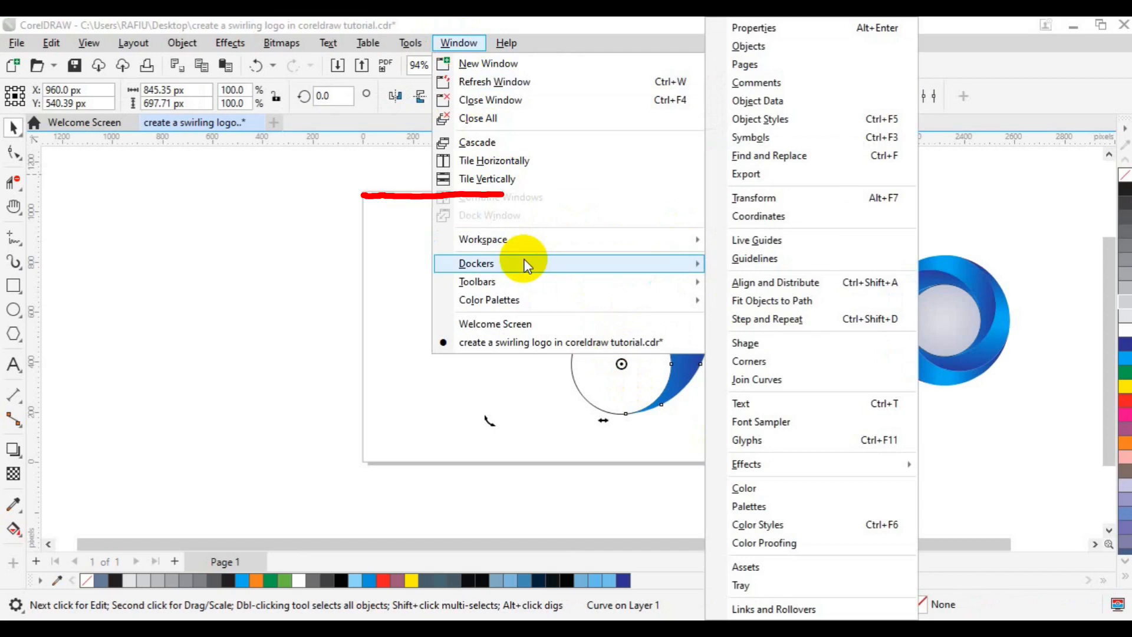
left_click(797, 199)
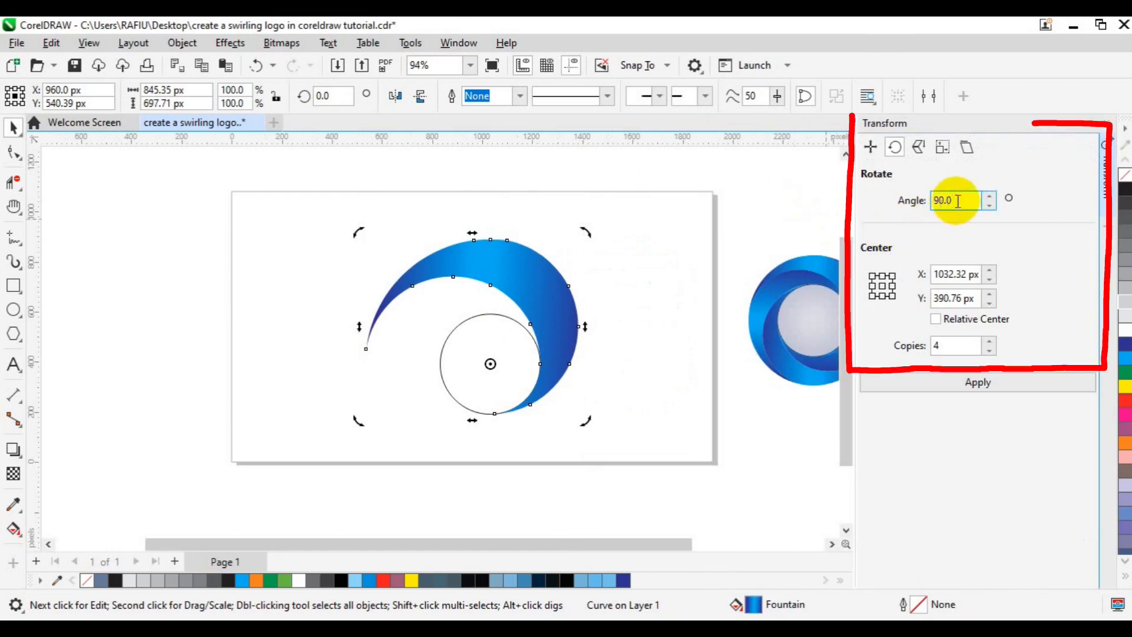
left_click_drag(948, 201, 935, 200)
left_click_drag(956, 342, 908, 353)
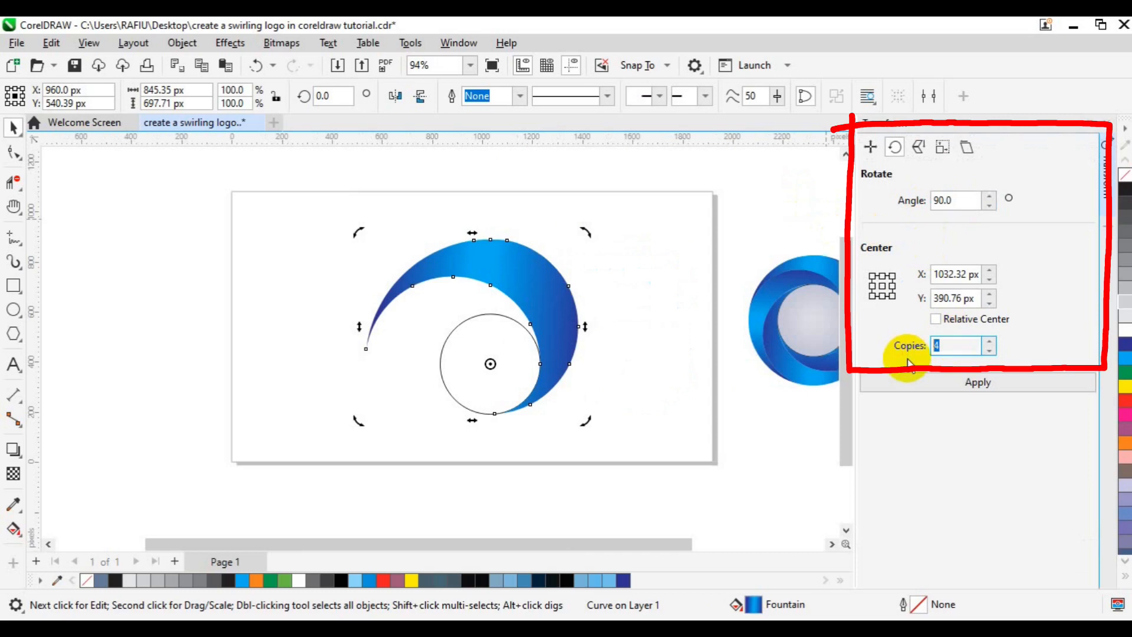
left_click(1012, 385)
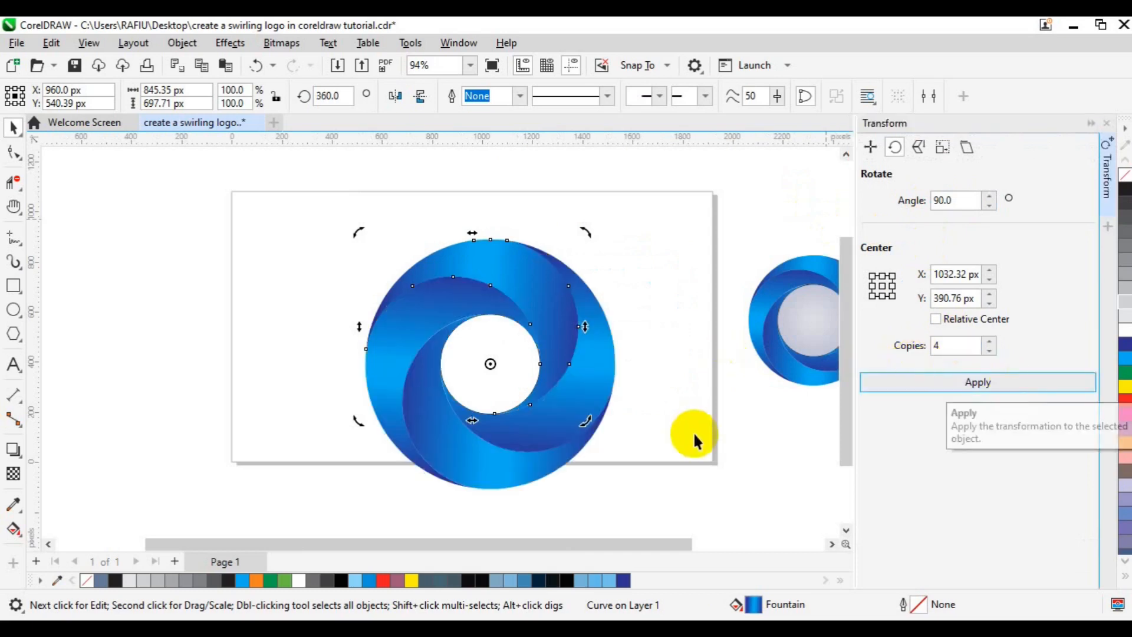
- Apply a drop shadow with the Large Glow preset to the small centre circle
left_click(480, 385)
left_click(481, 384)
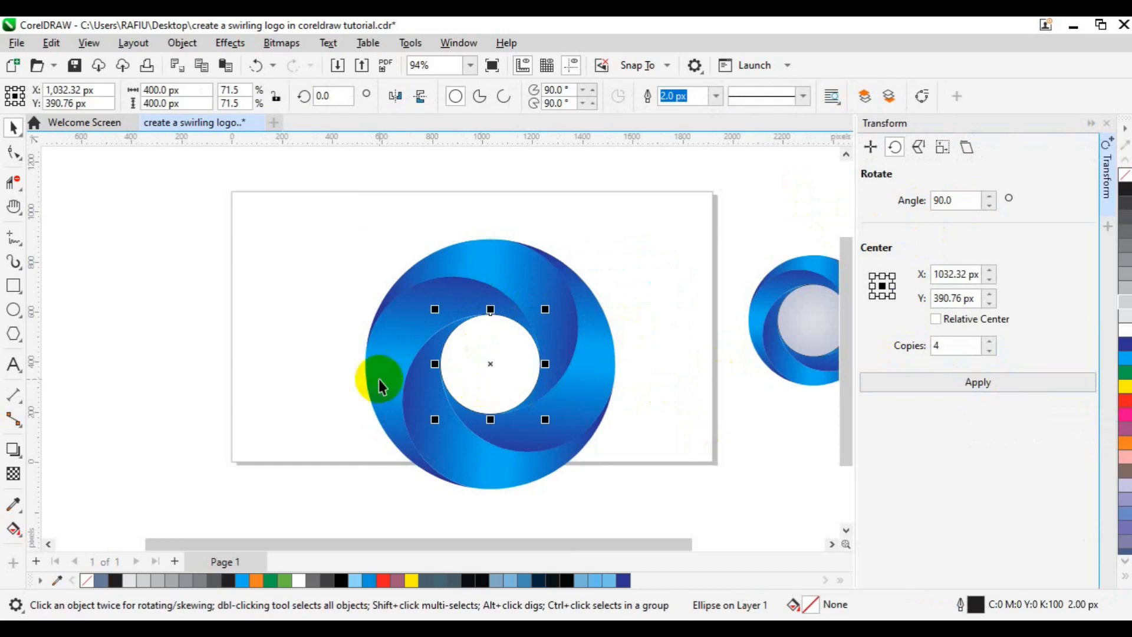
left_click(16, 456)
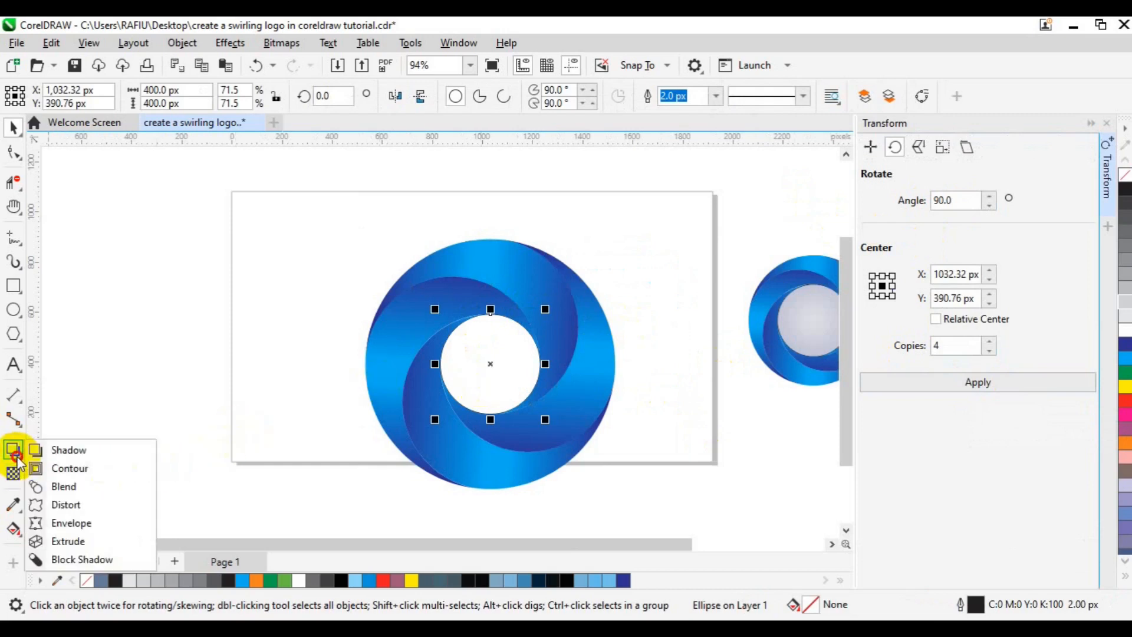
left_click(66, 456)
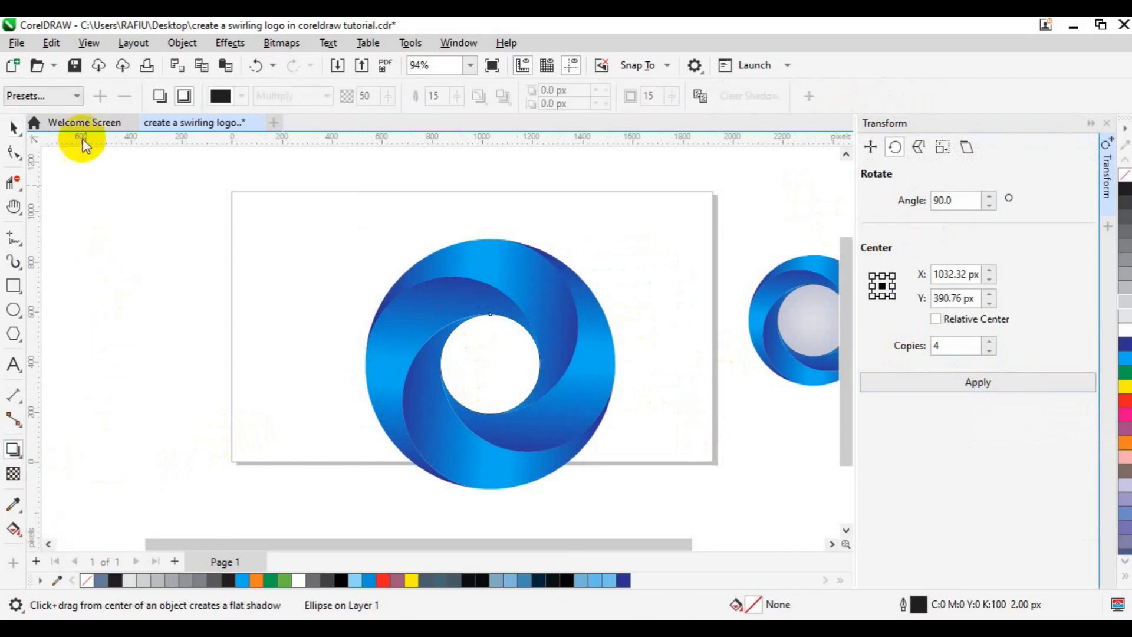
left_click(74, 99)
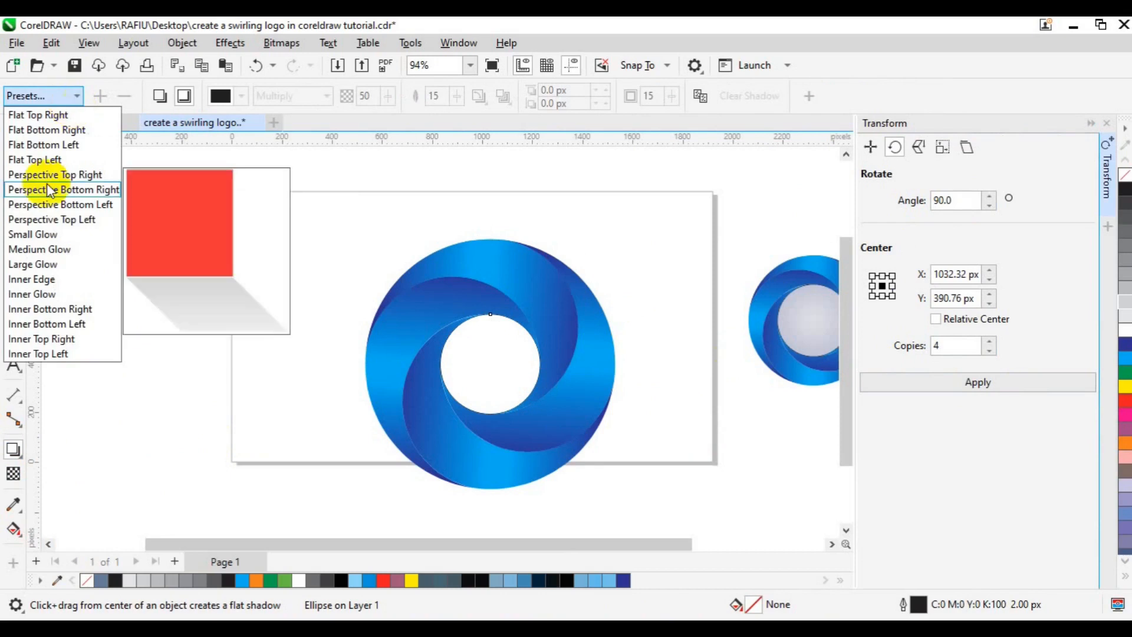
left_click(49, 265)
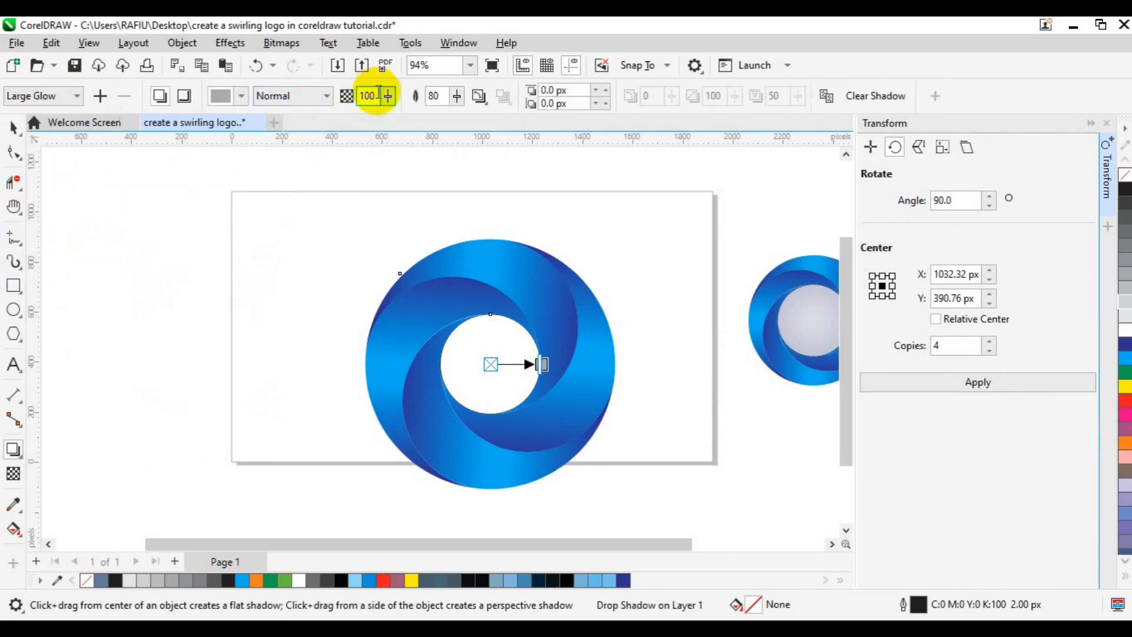
- Set the centre circle's shadow opacity to 20 and its feathering to 70
left_click_drag(376, 93, 361, 96)
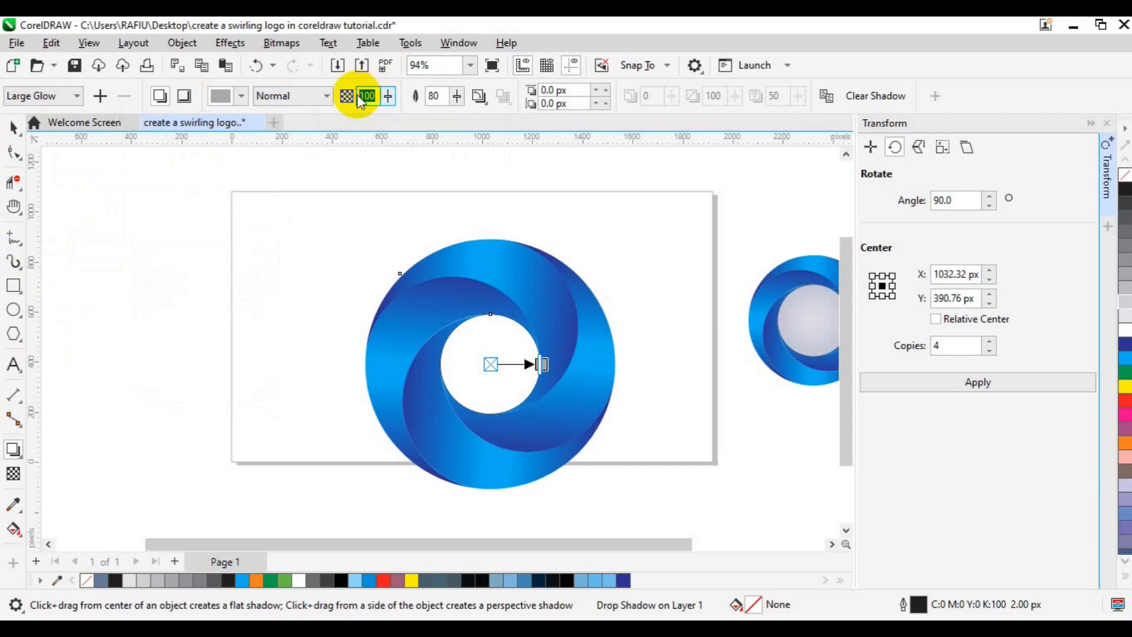
type("20")
left_click_drag(437, 99, 424, 103)
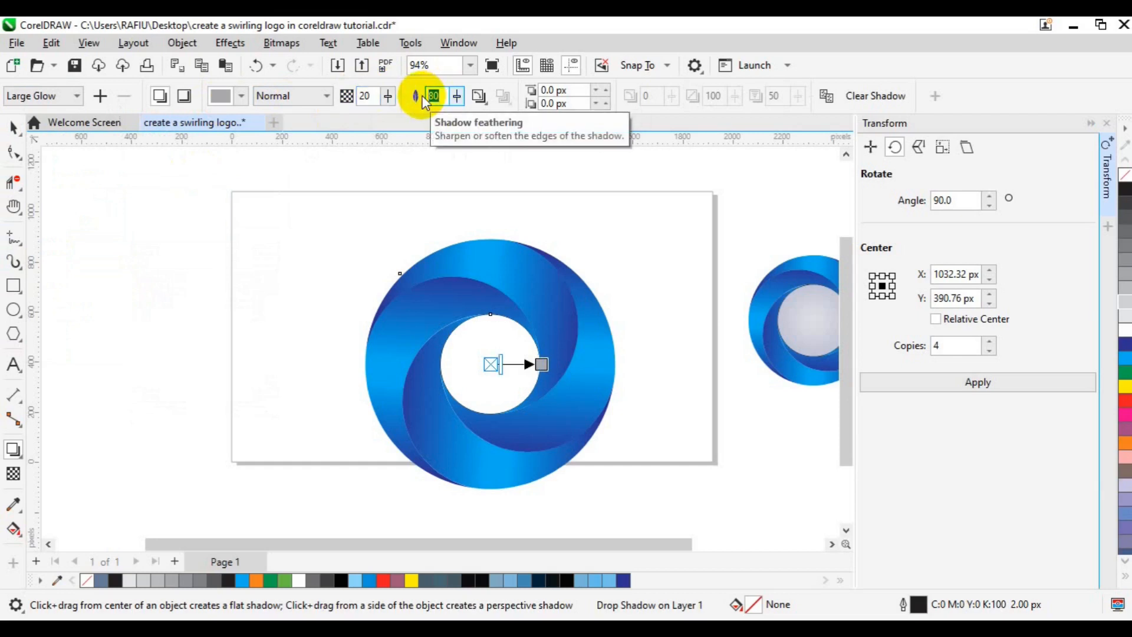
type("7")
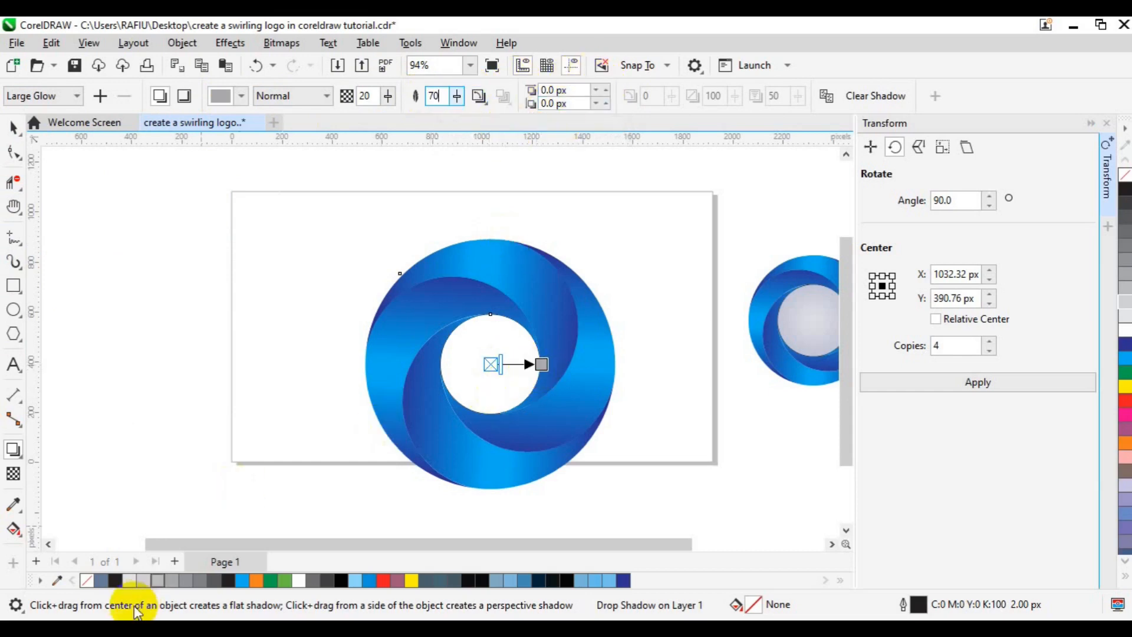
- Fill the centre circle with 20% Black, and collapse the Transform docker
left_click(145, 580)
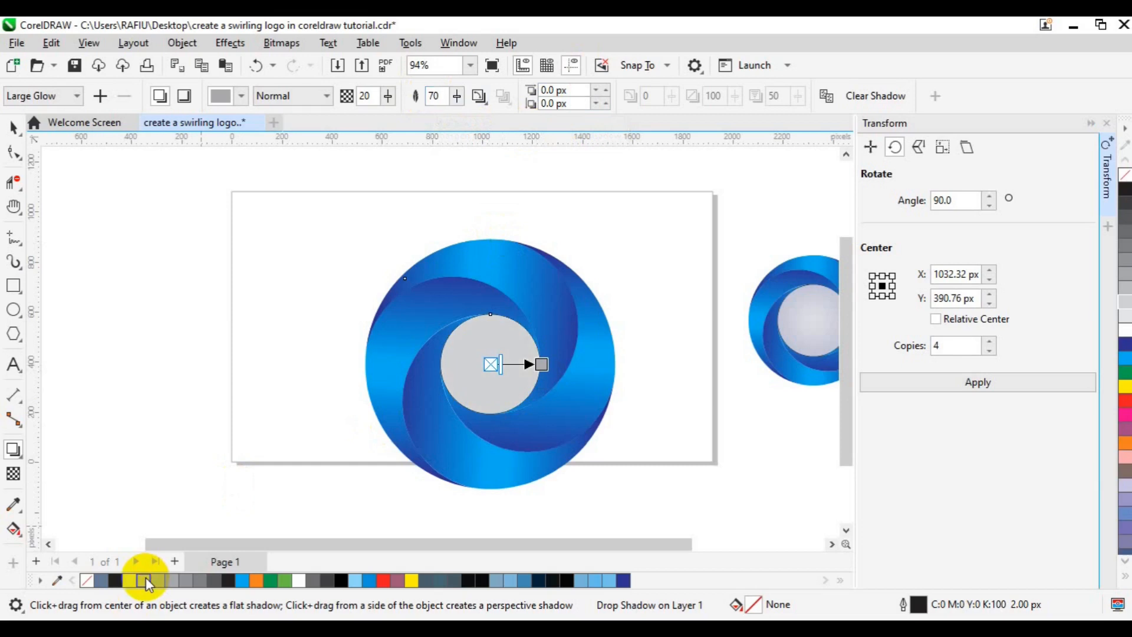
left_click(13, 128)
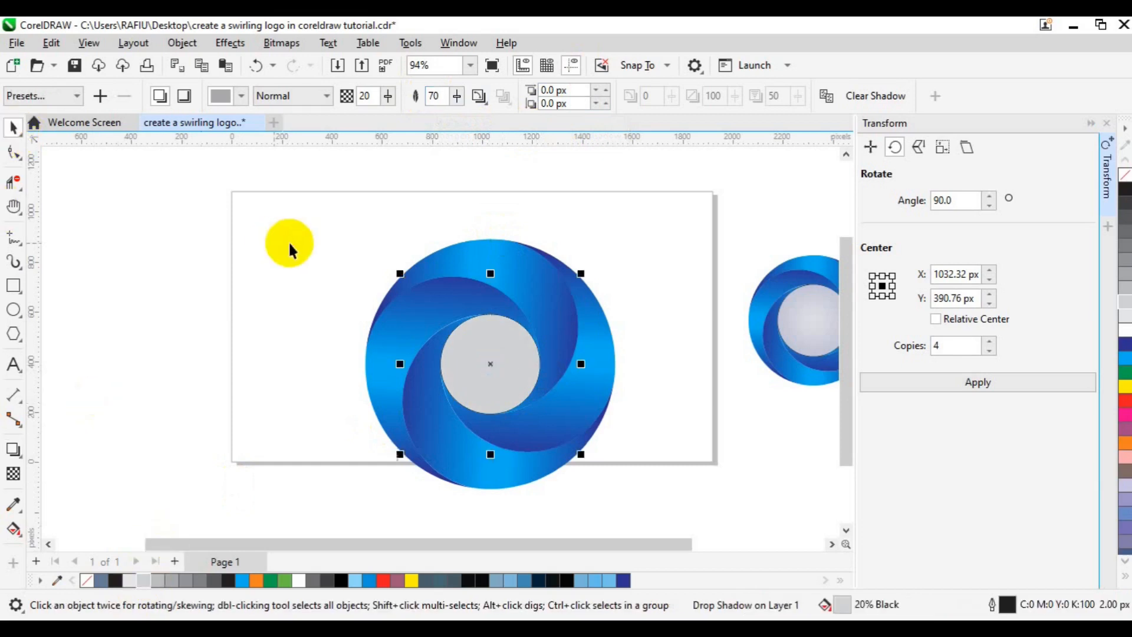
left_click(1108, 210)
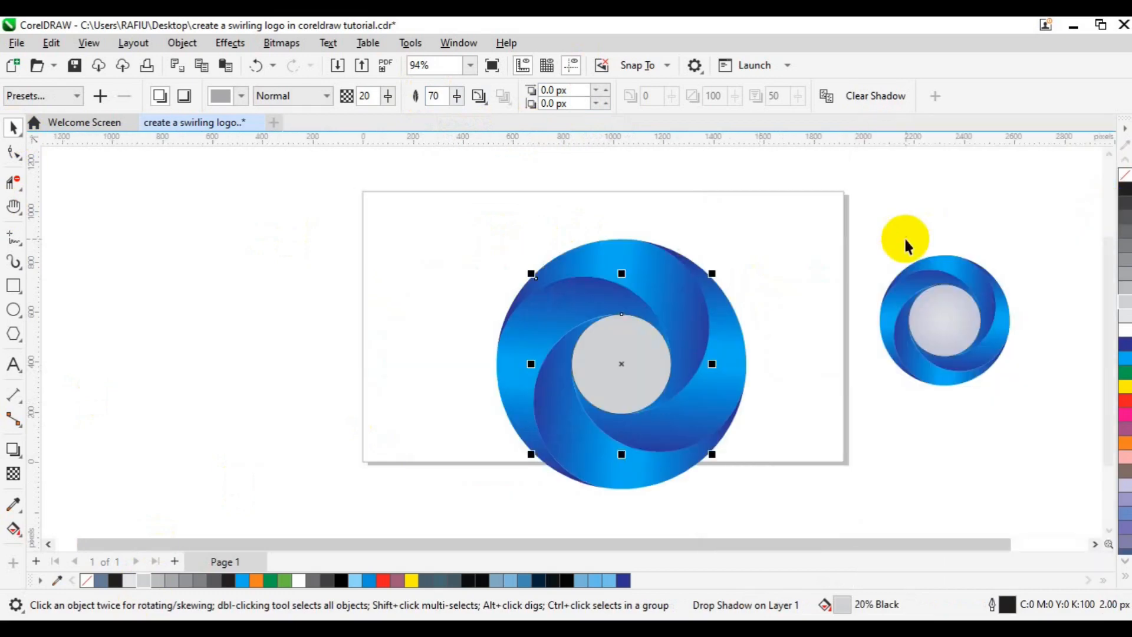
left_click(731, 352)
left_click(519, 211)
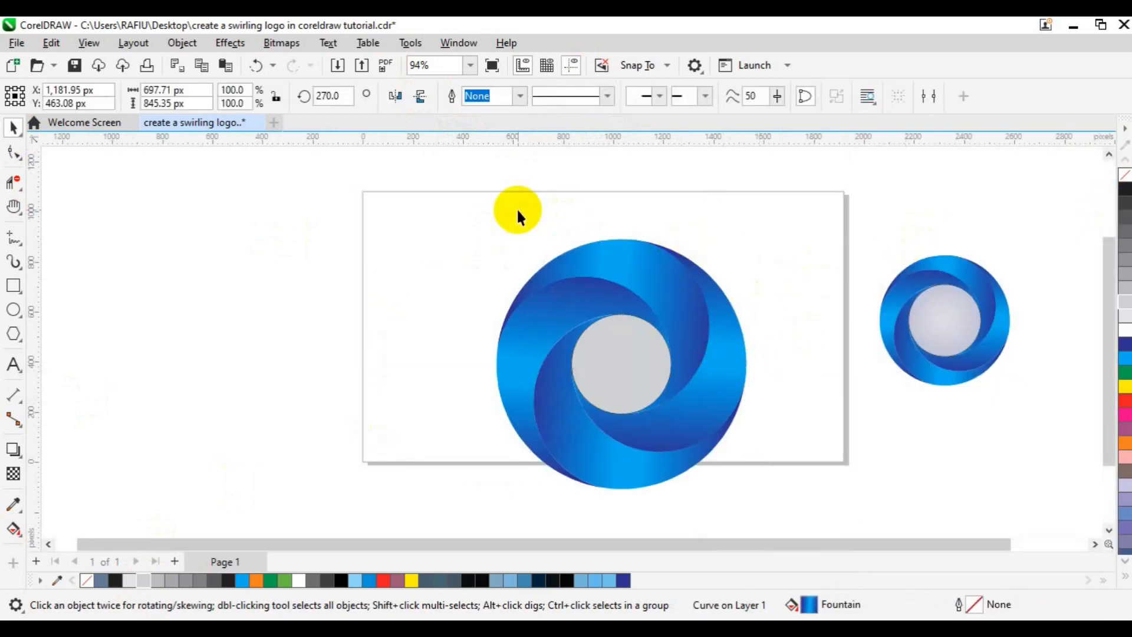
- Group all parts of the large swirl logo and scale the group down about its centre to about 562 px wide
left_click_drag(442, 184, 807, 499)
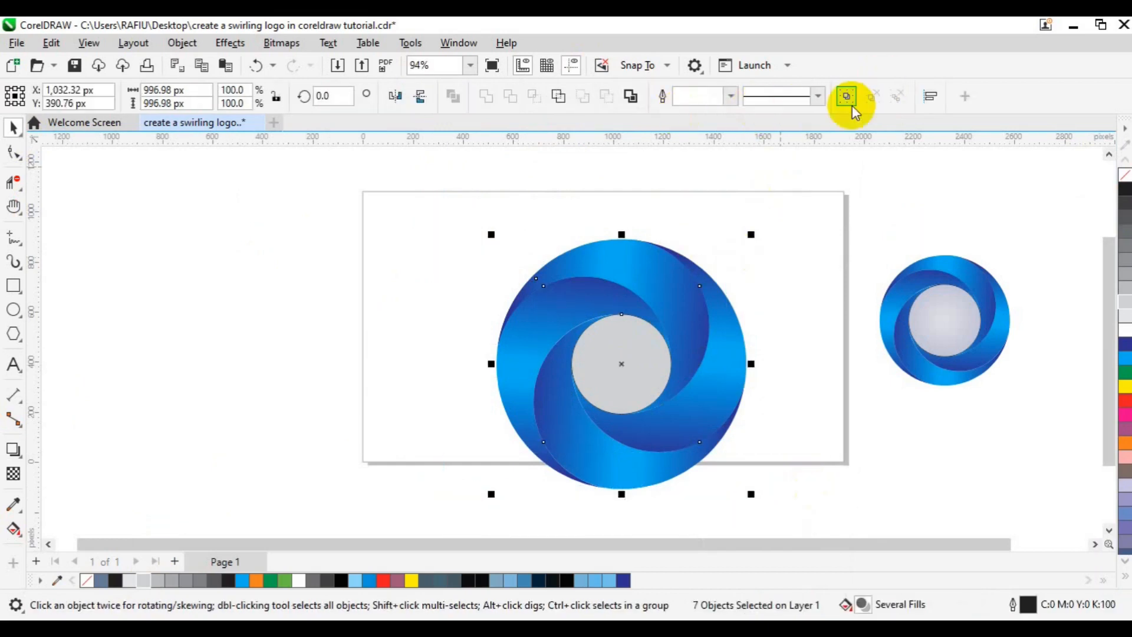
left_click(848, 99)
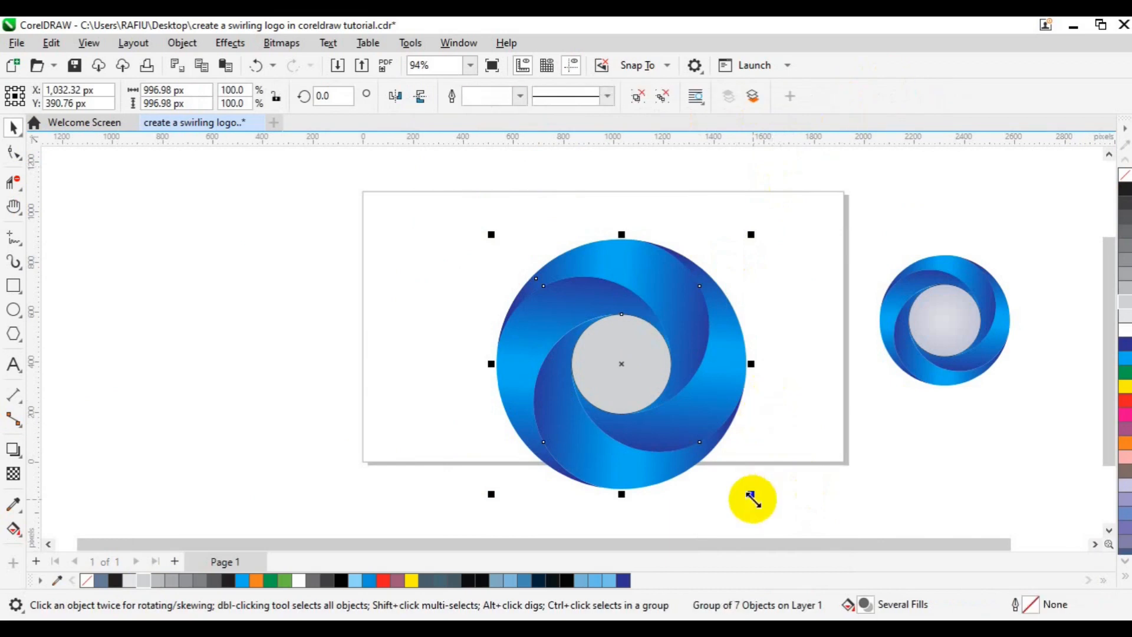
left_click_drag(751, 497, 702, 435)
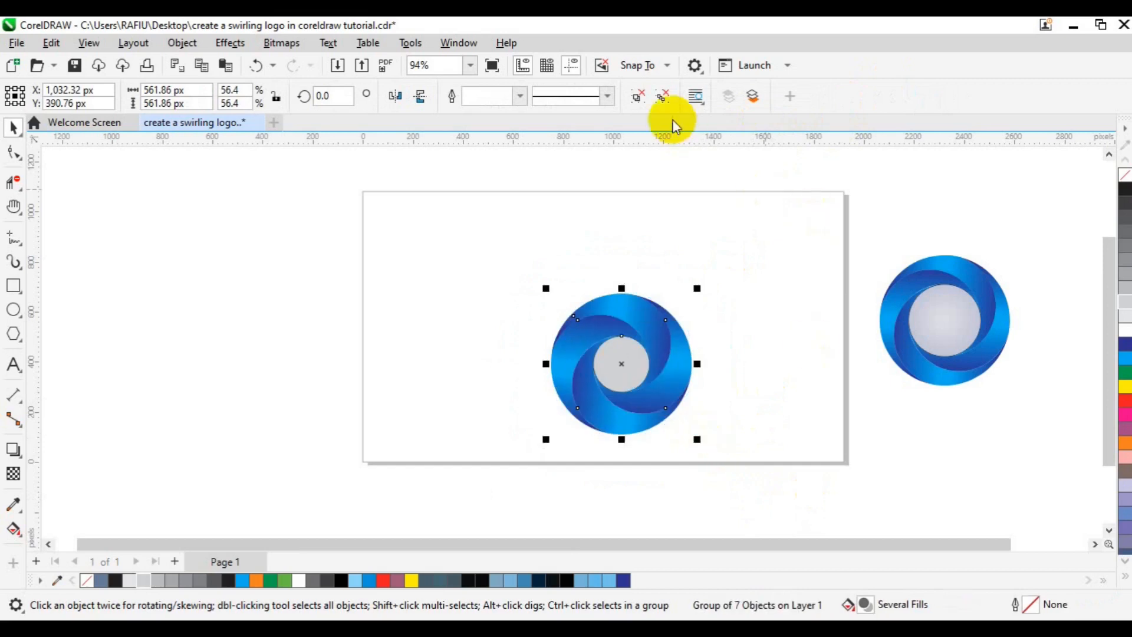
- Centre the logo group on the page and clear the selection
key("p")
left_click(798, 365)
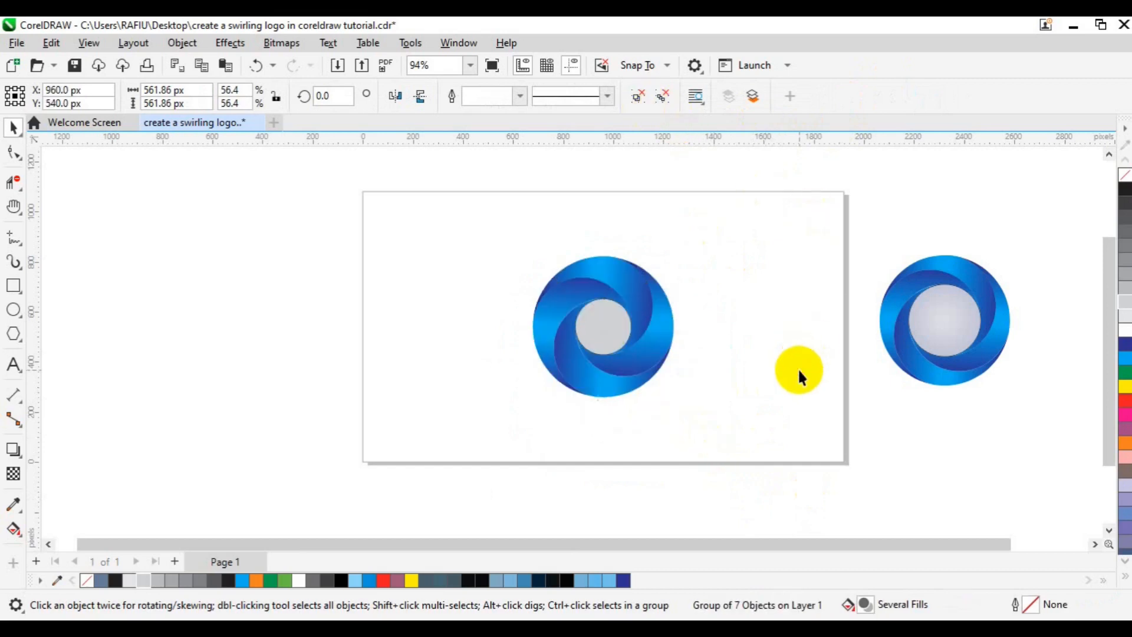
left_click(718, 285)
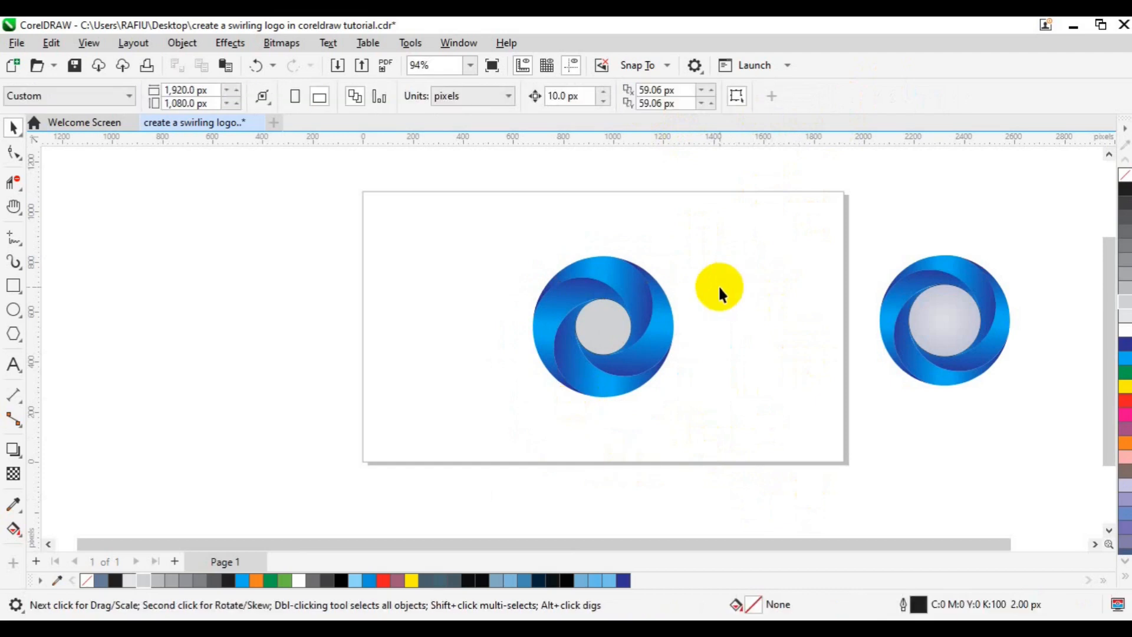